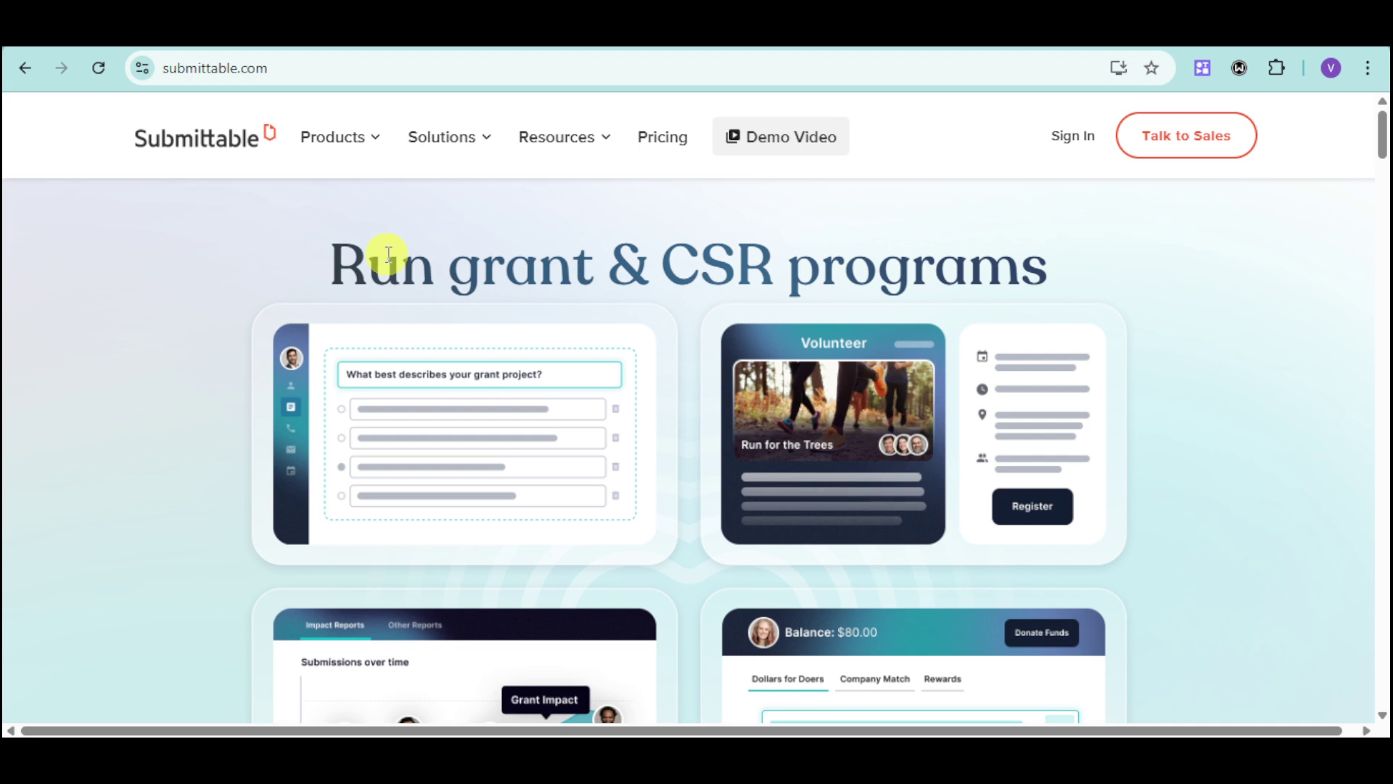
- Scroll down through the homepage's platform and lifecycle sections, then back to the top
scroll(1021, 429, down, 5)
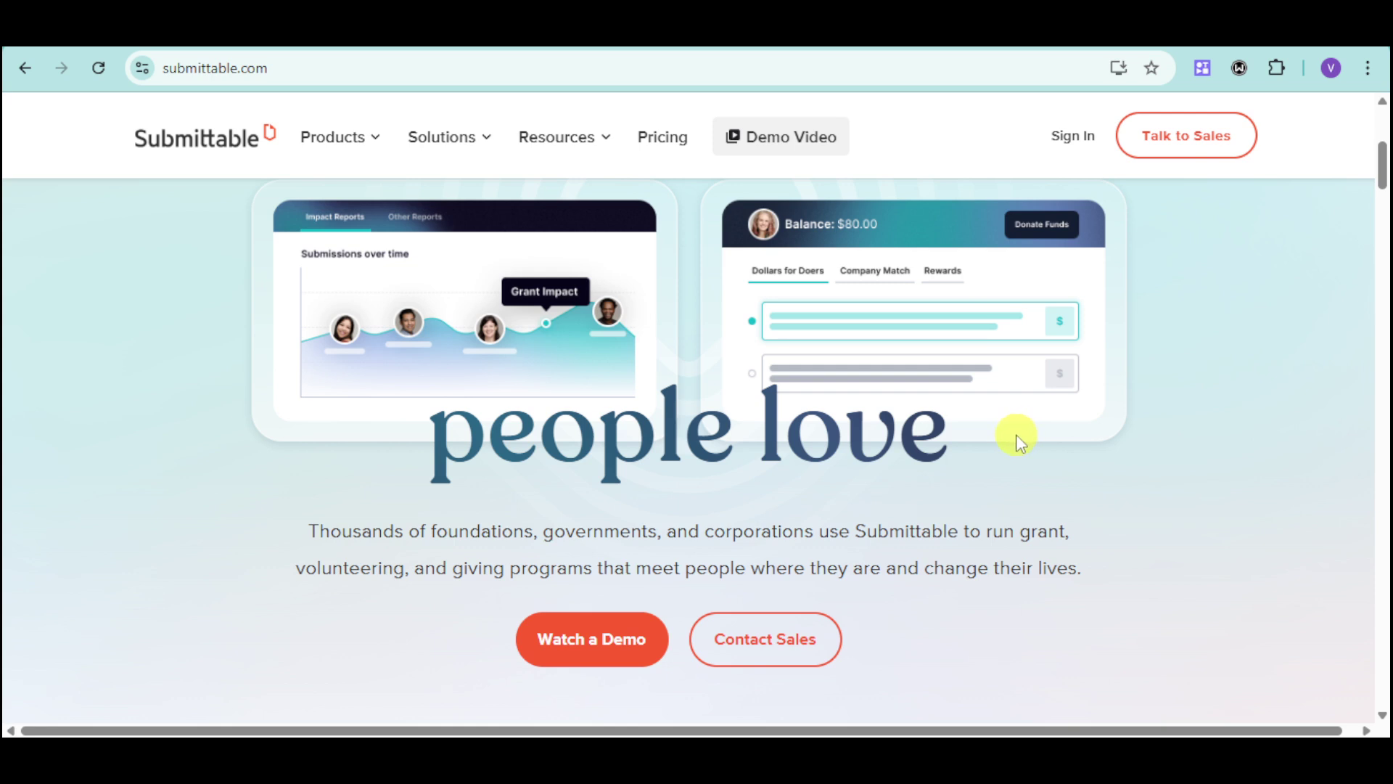
scroll(1013, 435, down, 5)
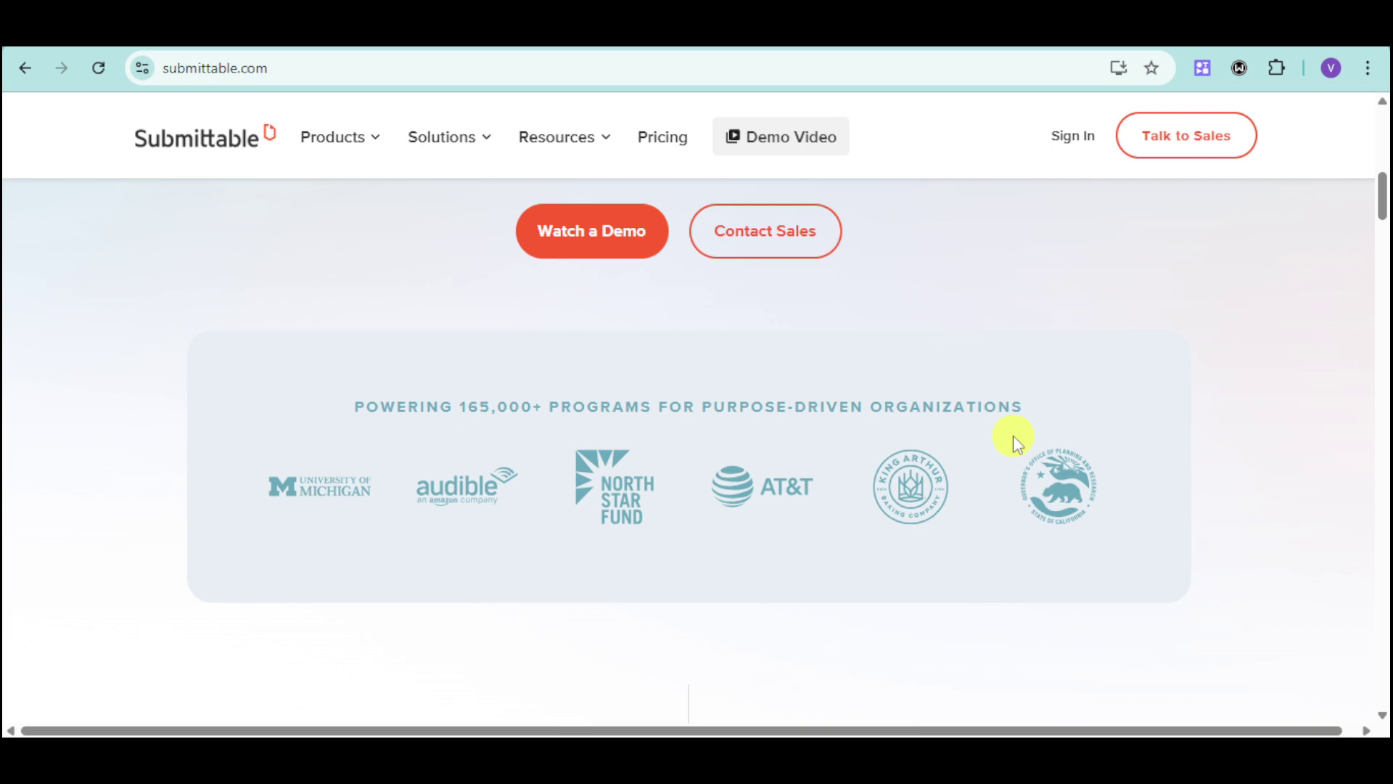
scroll(1004, 441, down, 5)
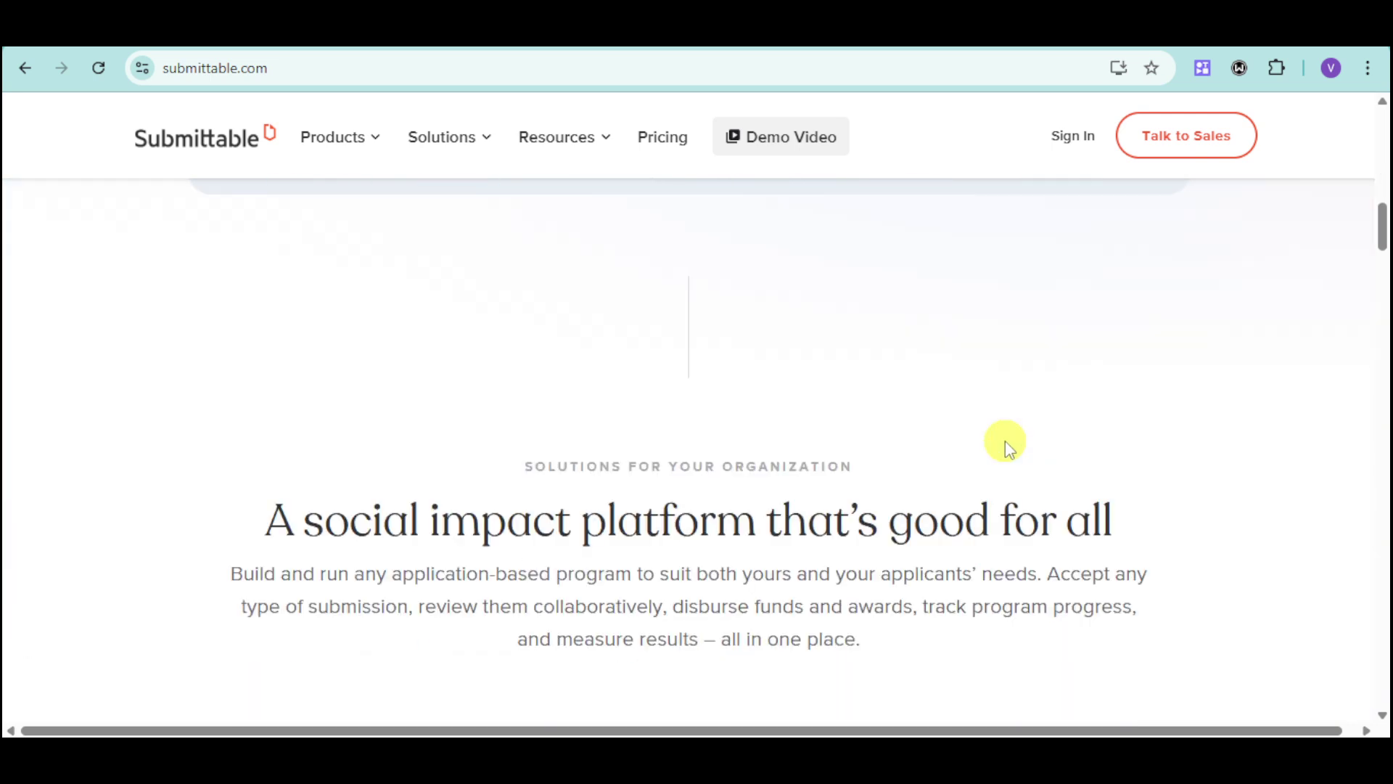
scroll(1004, 441, down, 1)
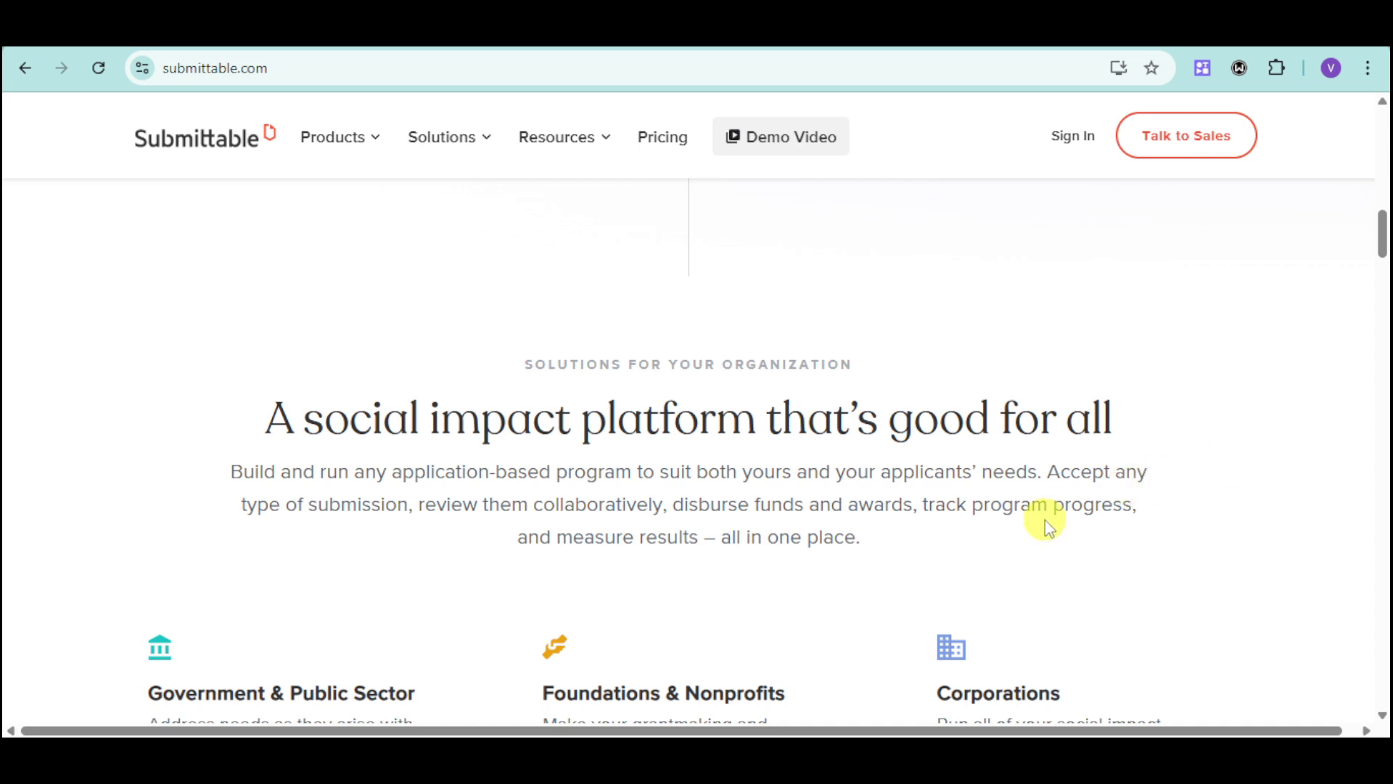
scroll(1046, 524, down, 9)
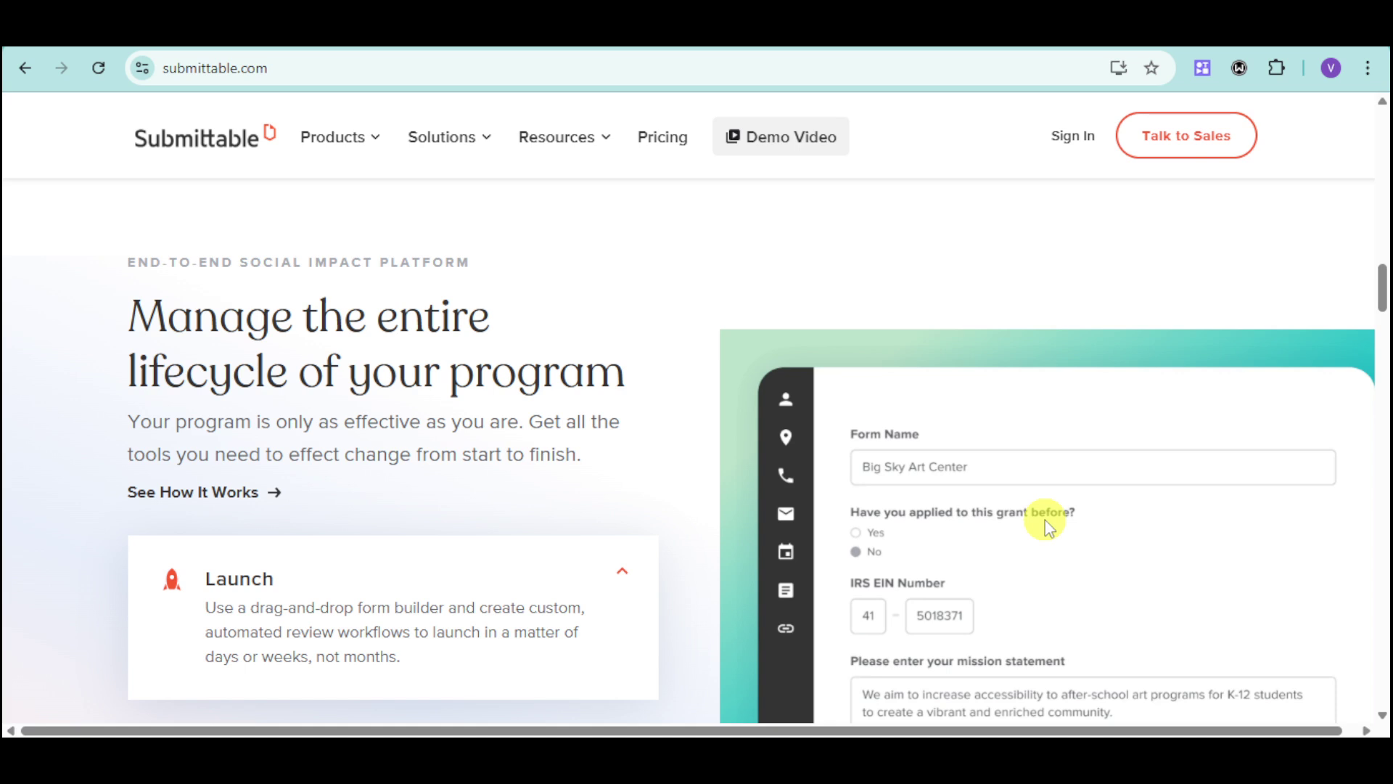
scroll(1096, 520, up, 4)
scroll(1096, 519, up, 18)
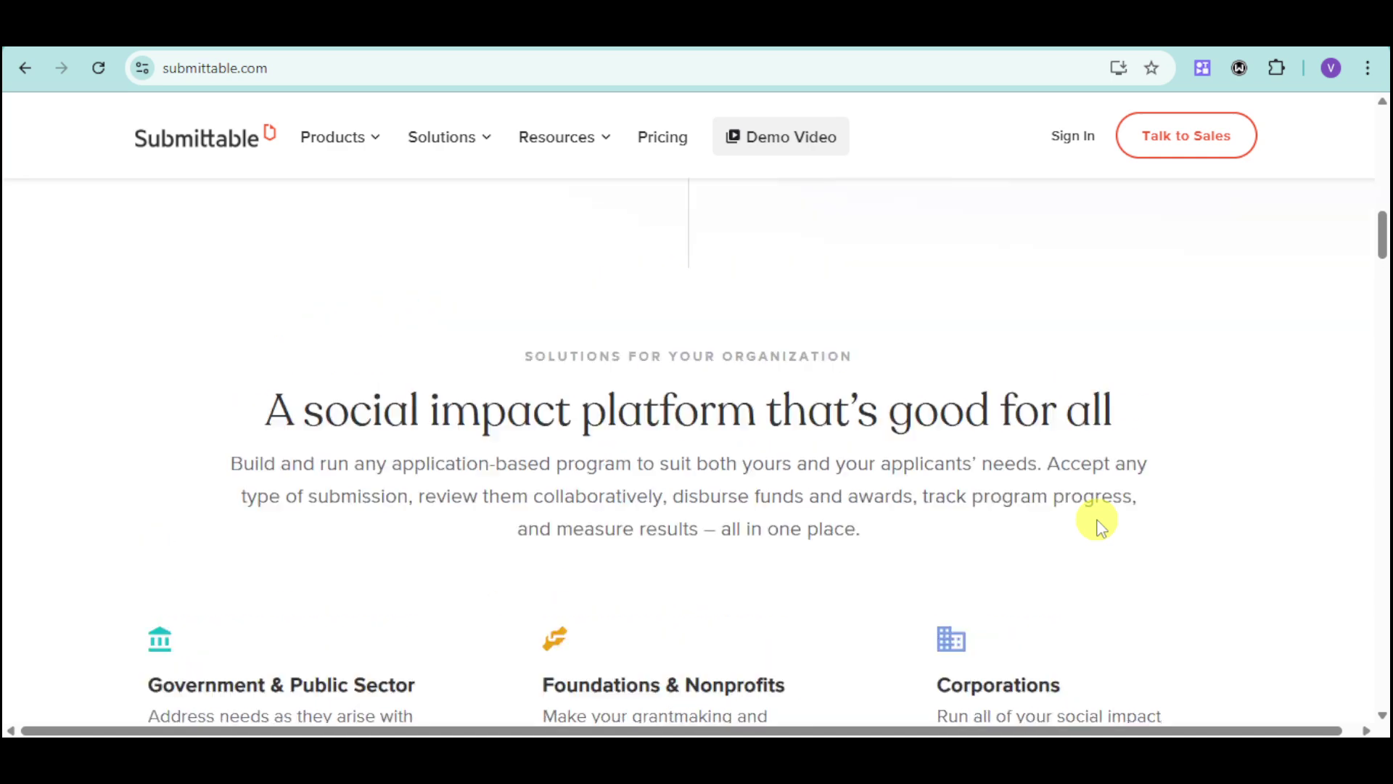
scroll(1097, 524, up, 4)
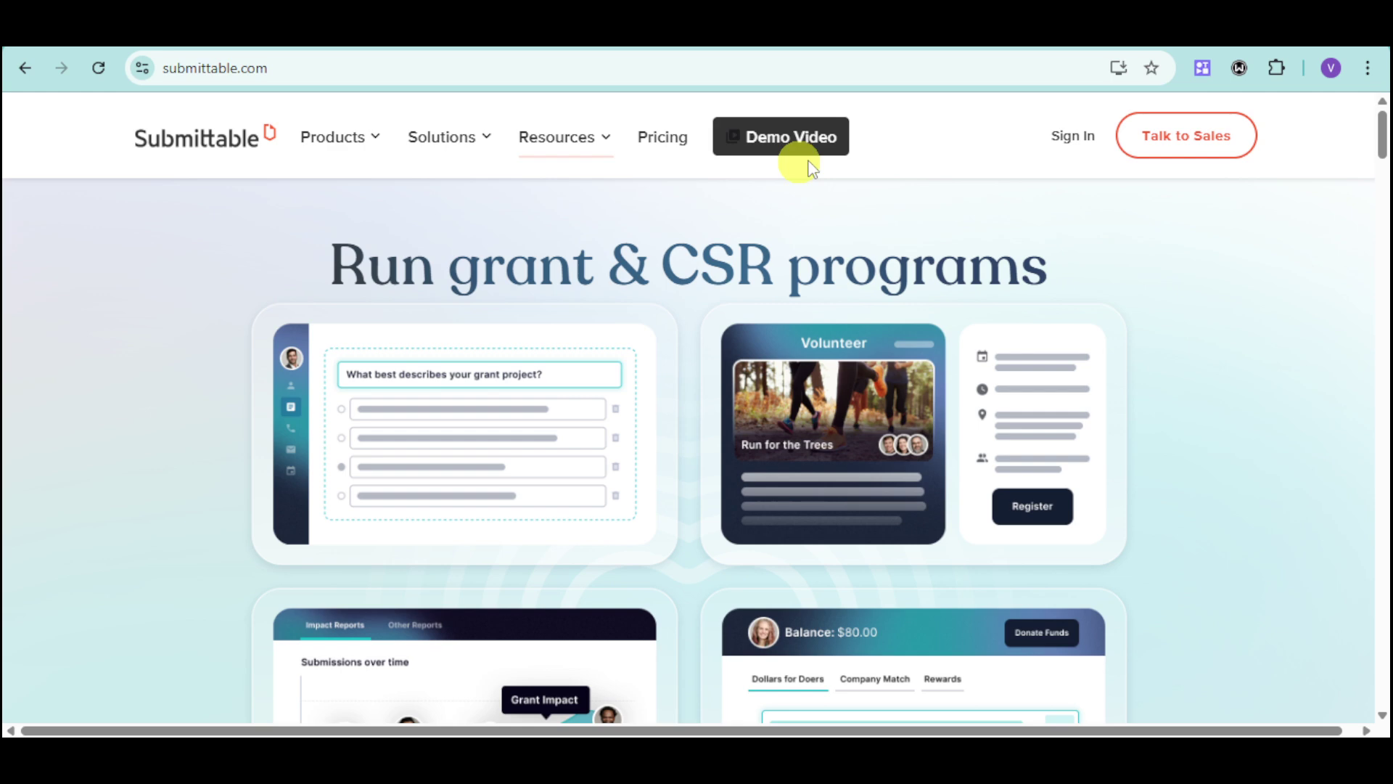
- Sign in with the Submittable option to reach the empty My Submissions page
mouse_move(380, 148)
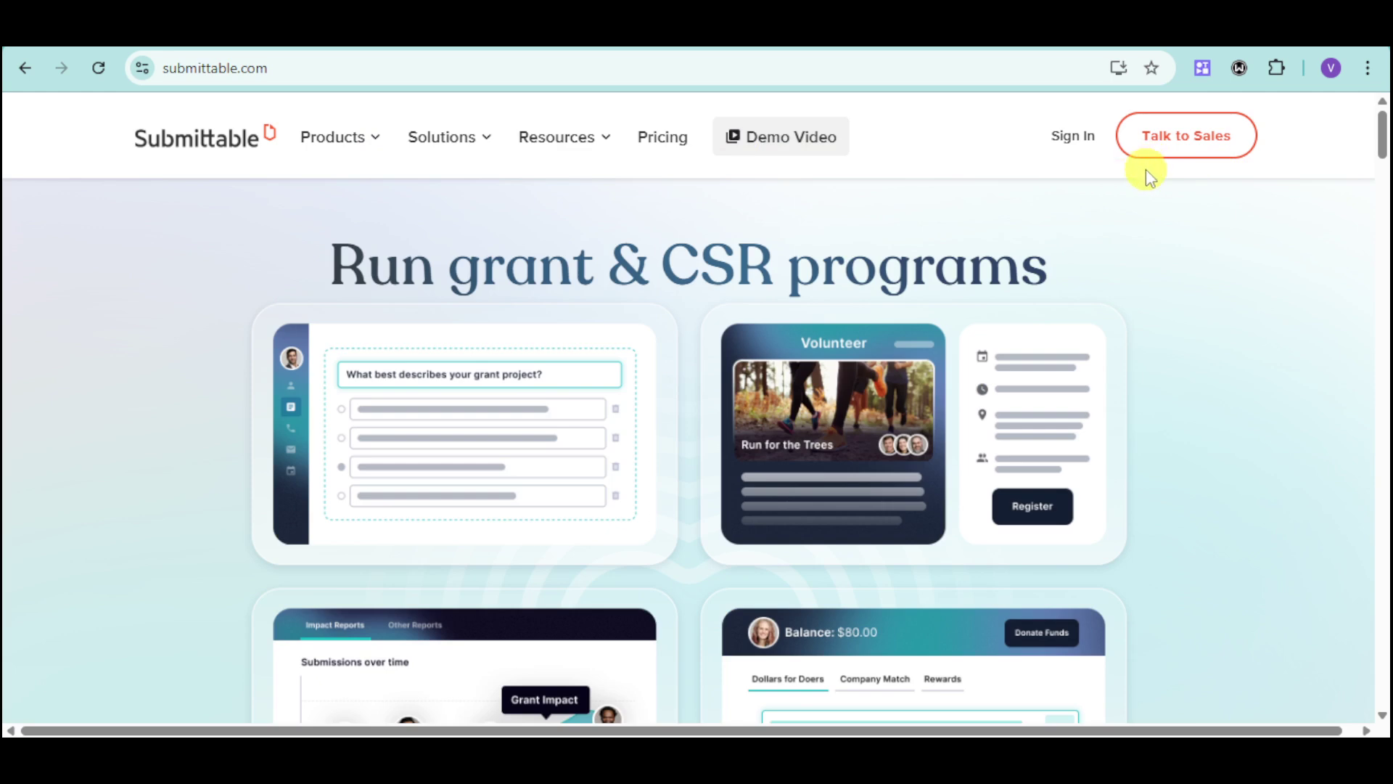
click(1079, 141)
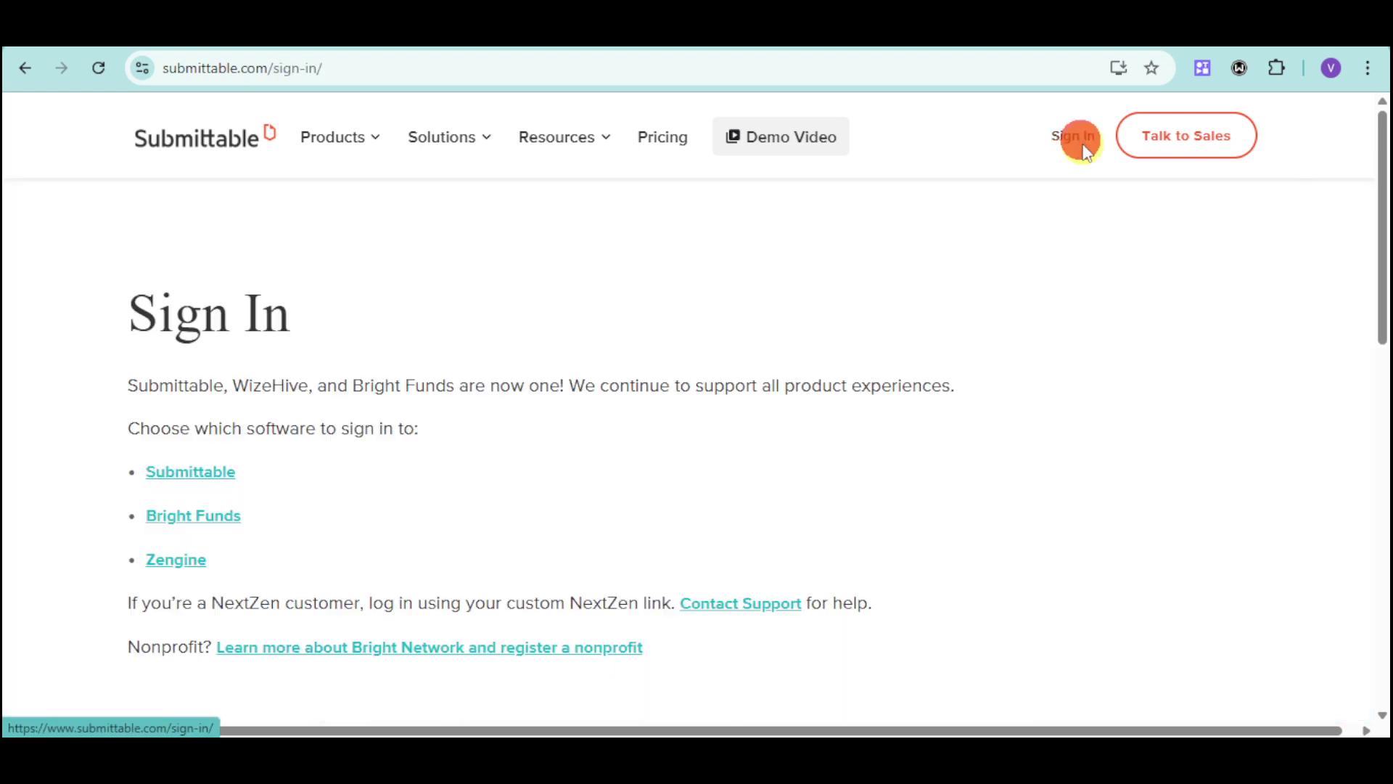
click(222, 479)
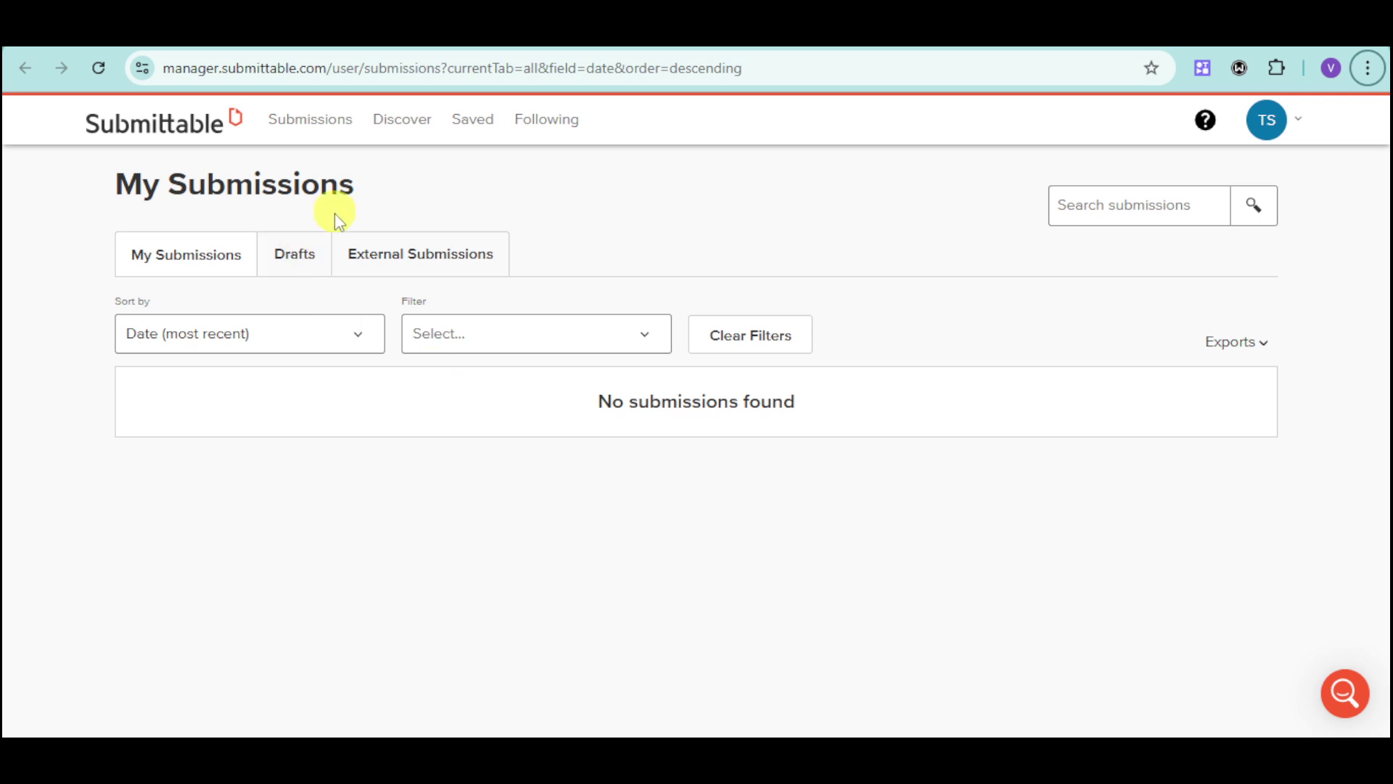
- Check the Drafts and External Submissions lists, return to My Submissions, then go to Discover
click(312, 264)
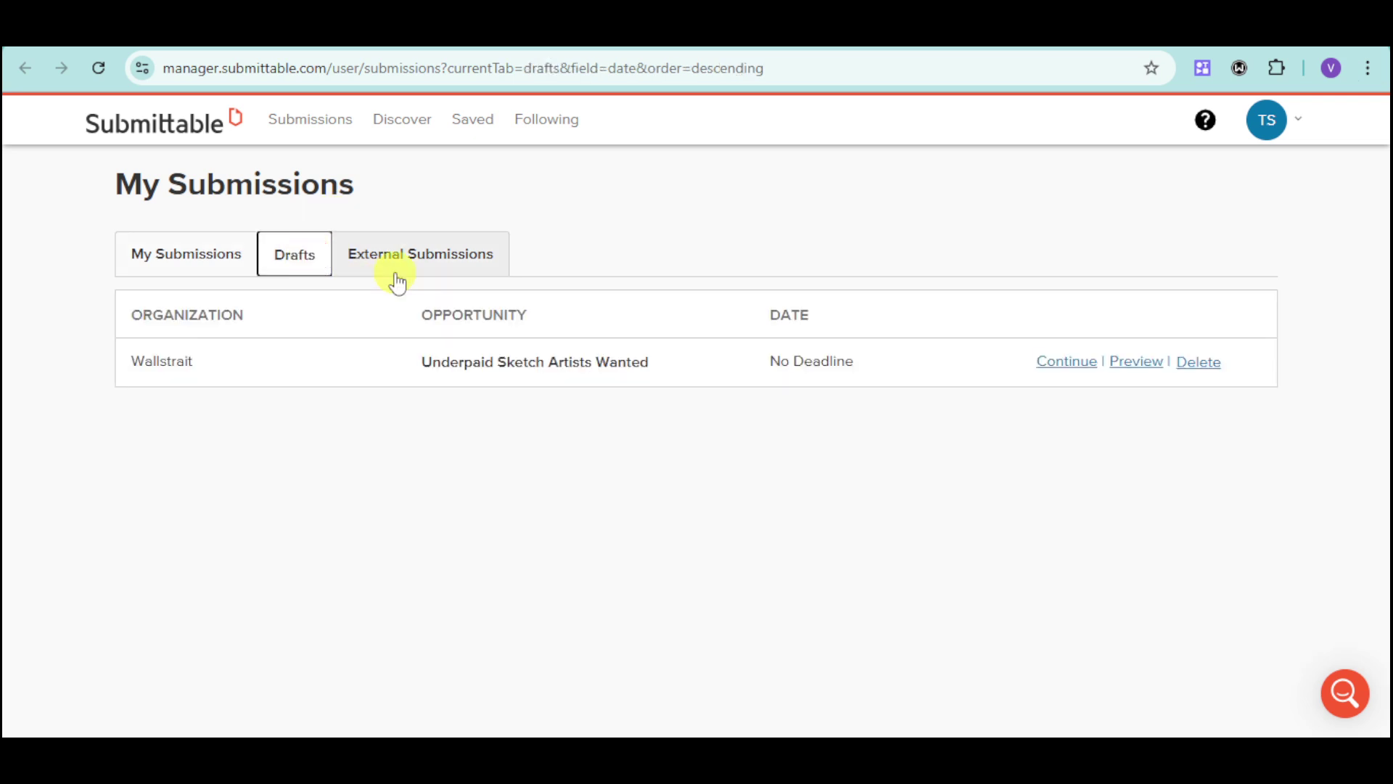
click(467, 268)
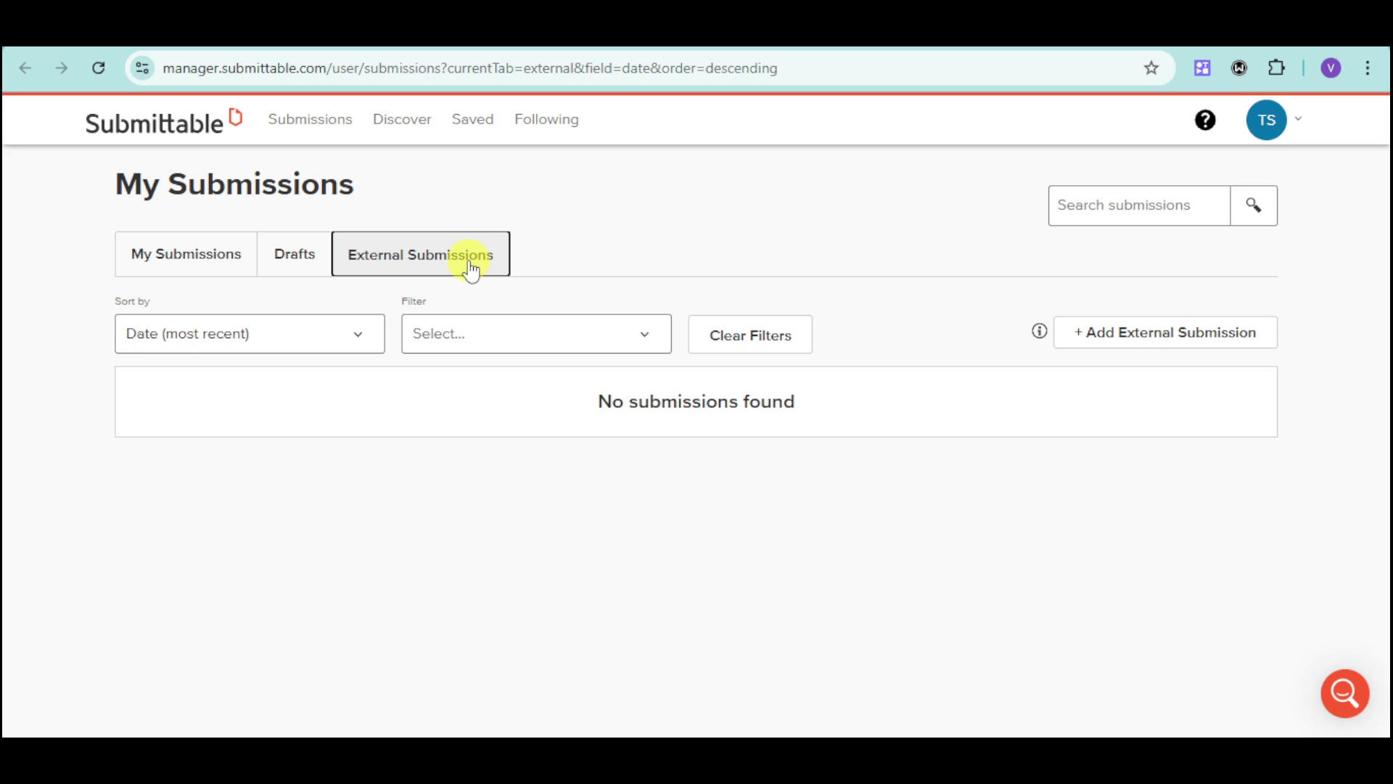
click(213, 253)
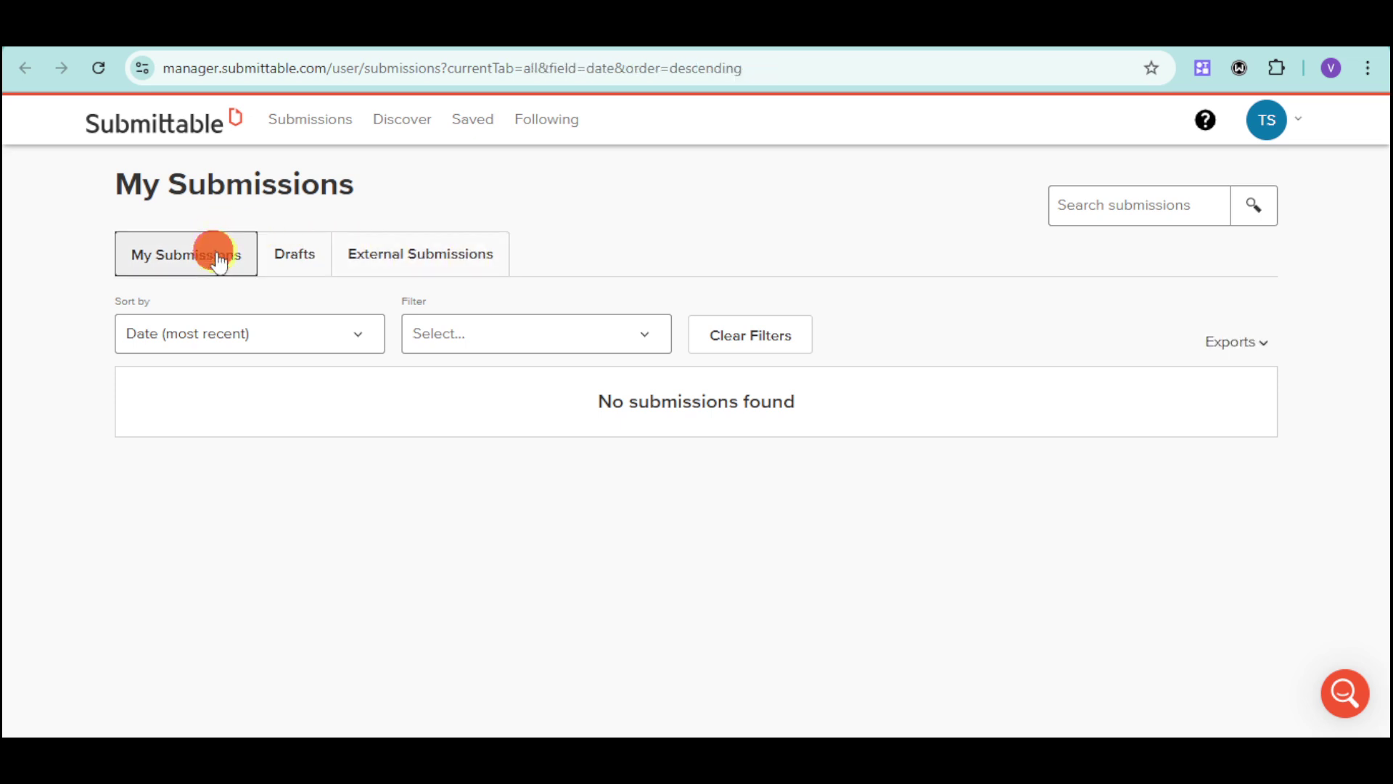
click(412, 131)
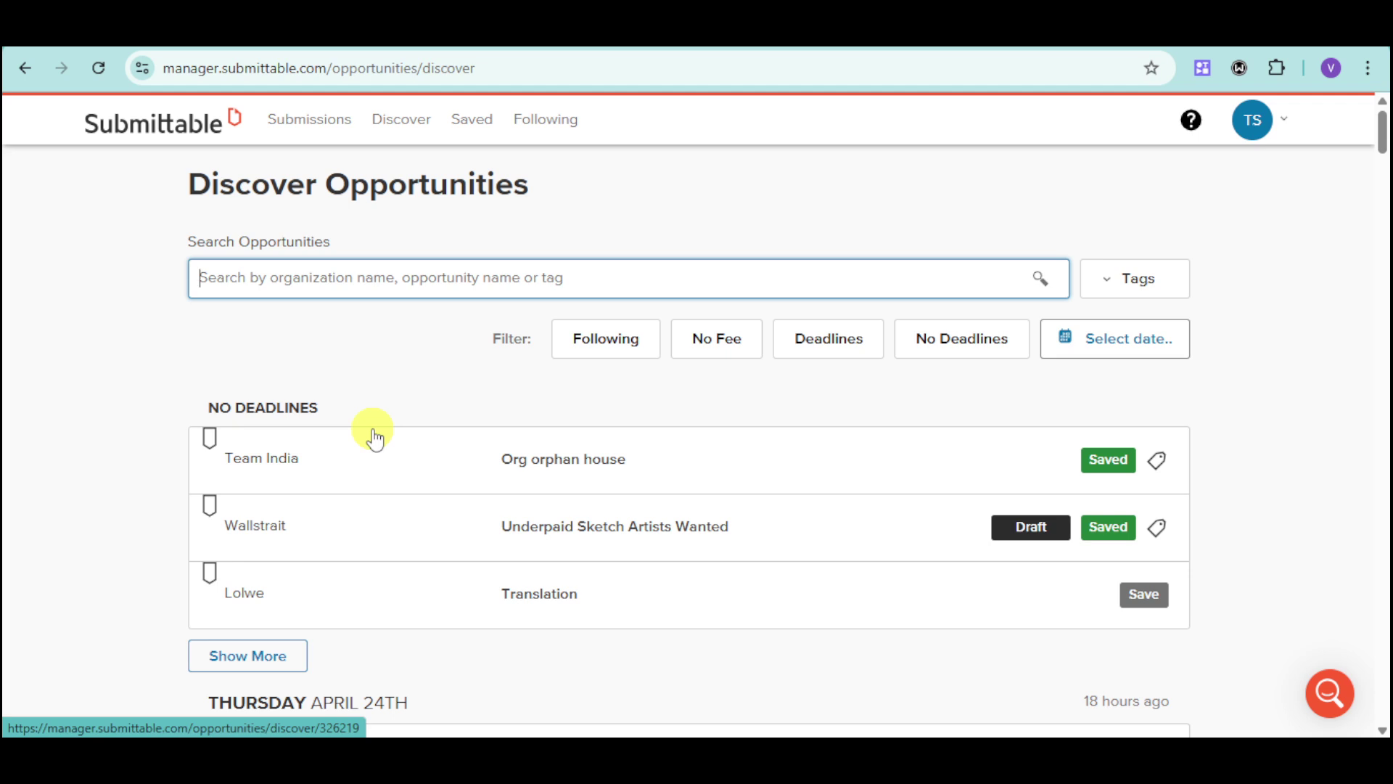
- Apply the No Fee filter on Discover and open the SCARS ANTHOLOGY: VISUAL ARTWORK listing
scroll(488, 490, down, 3)
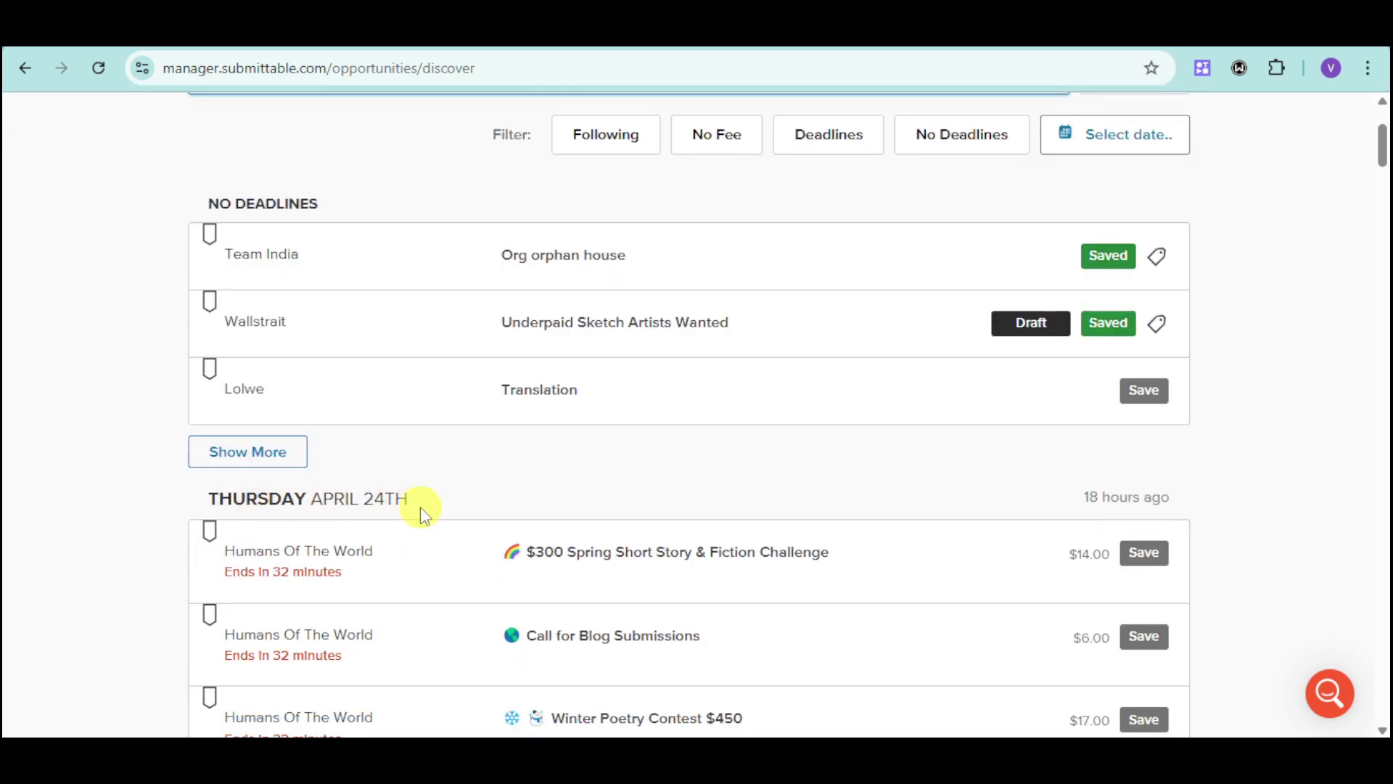
scroll(418, 544, down, 3)
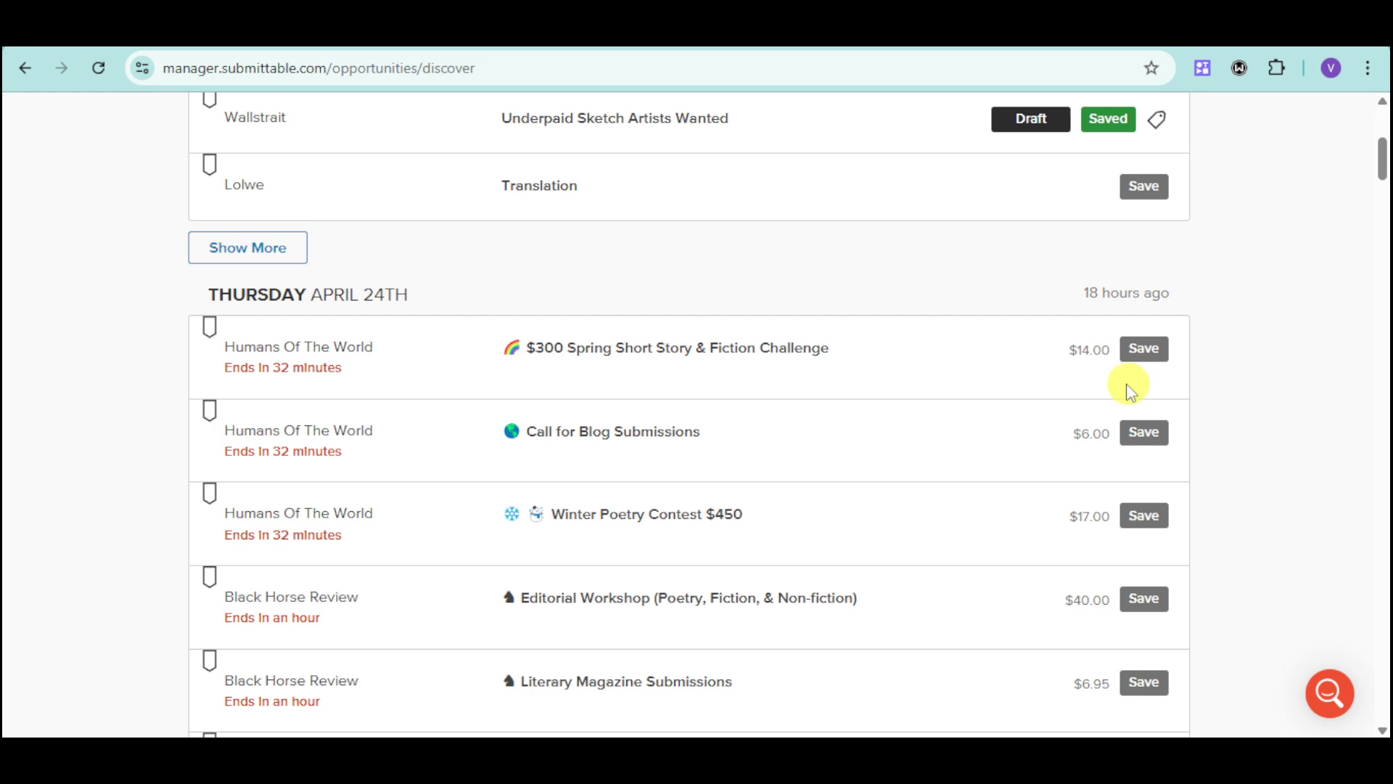
scroll(1134, 385, up, 6)
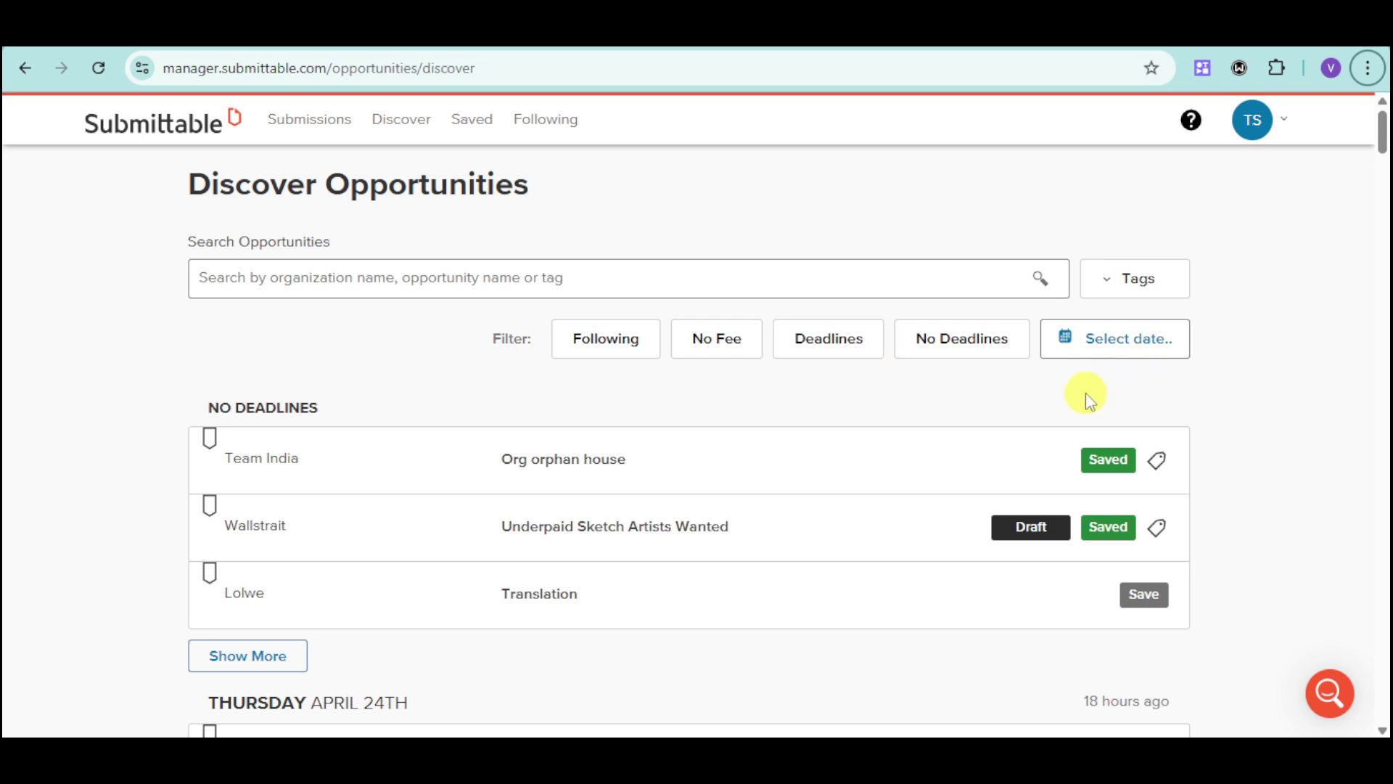
click(755, 352)
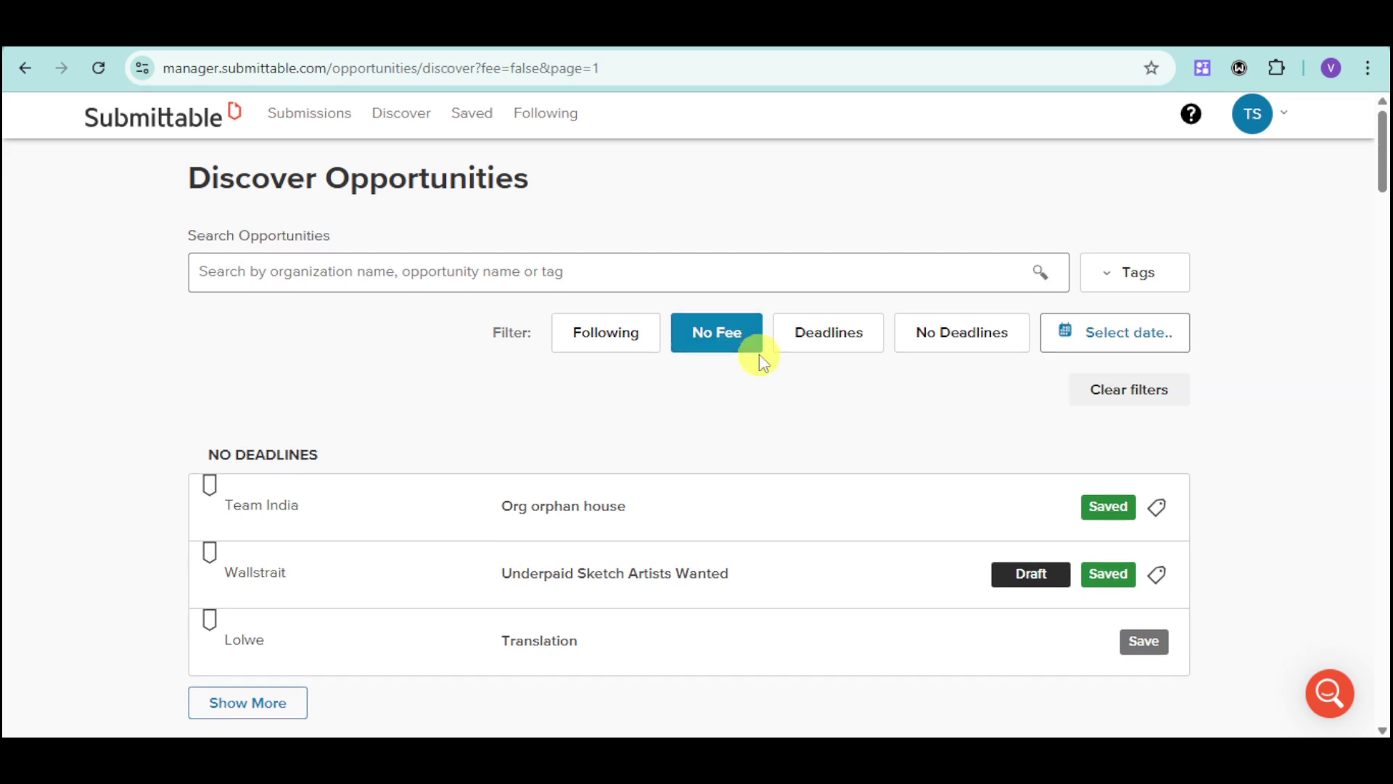
scroll(759, 361, down, 5)
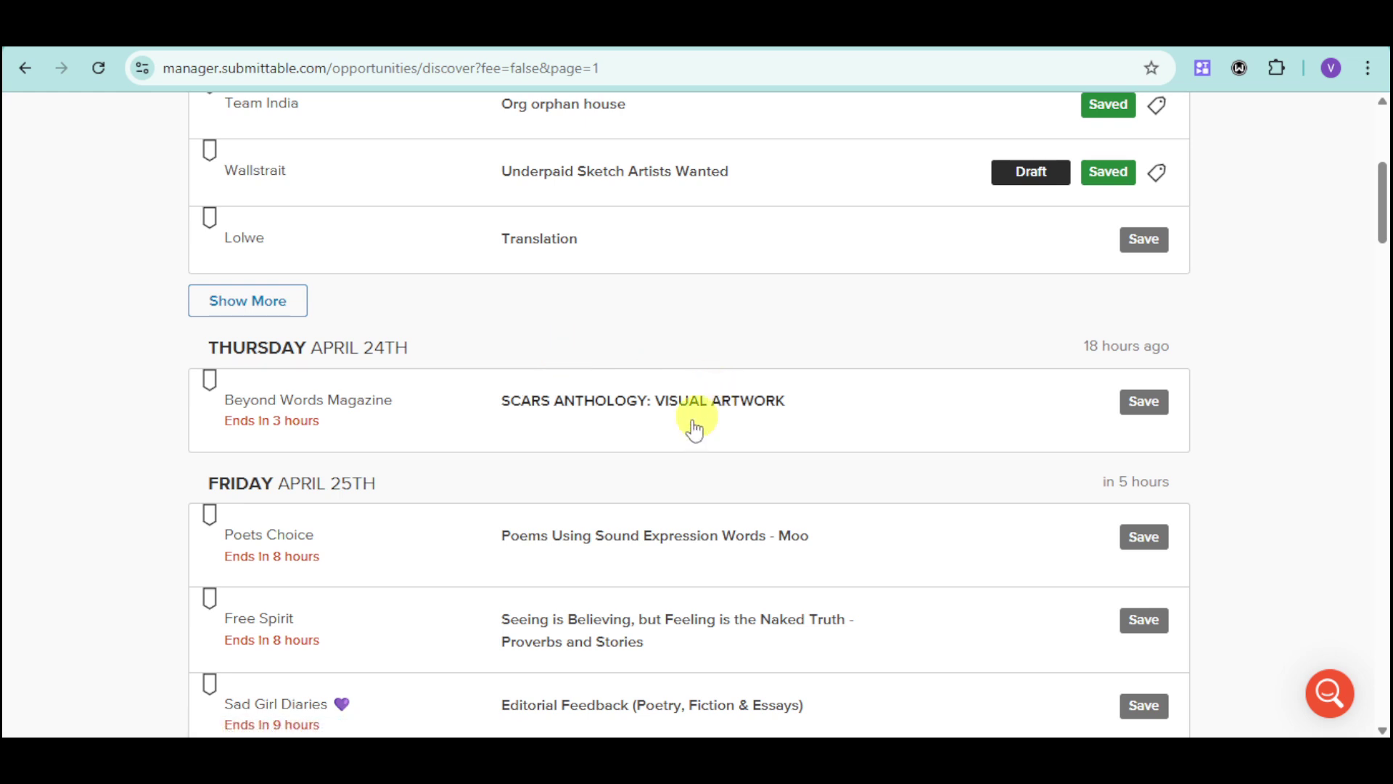
click(578, 403)
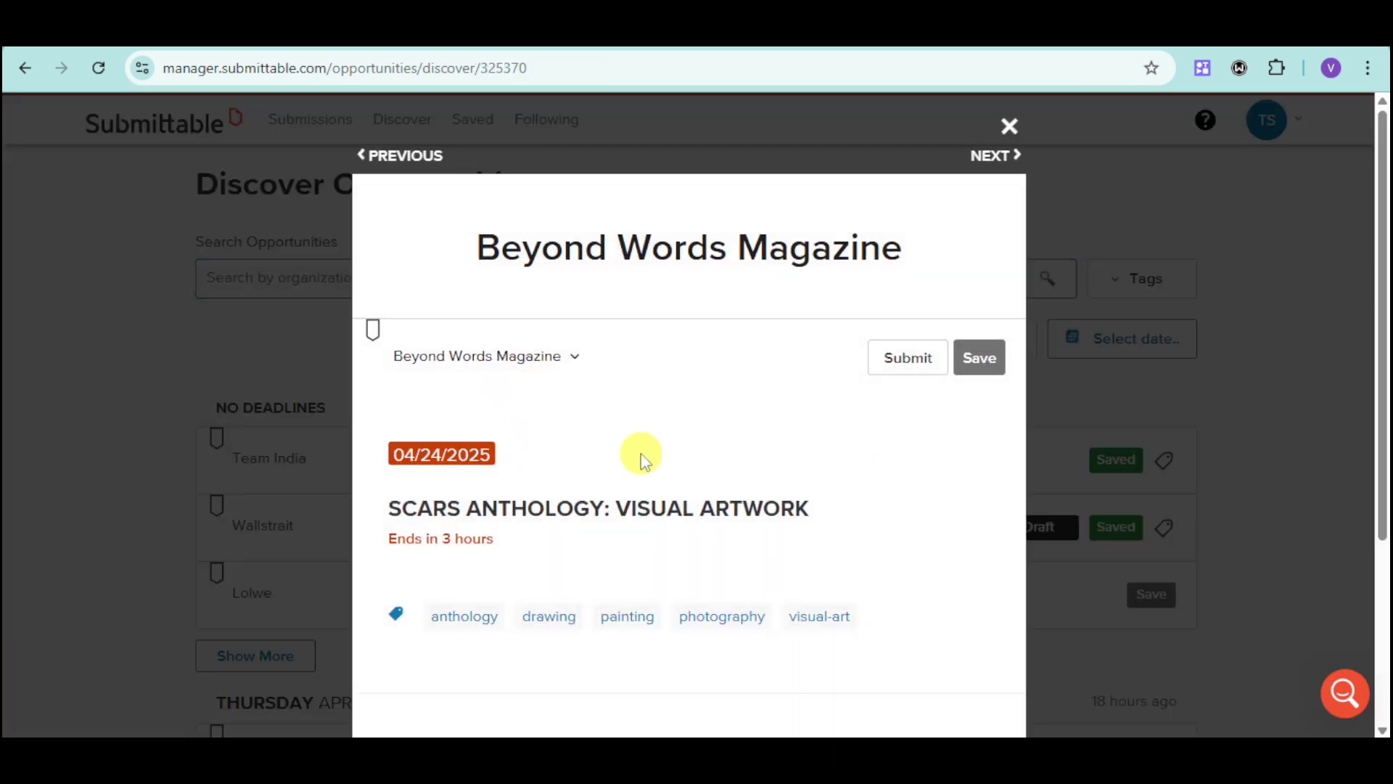
- Scroll through Beyond Words Magazine's SCARS ANTHOLOGY: VISUAL ARTWORK details in the modal
scroll(728, 392, down, 4)
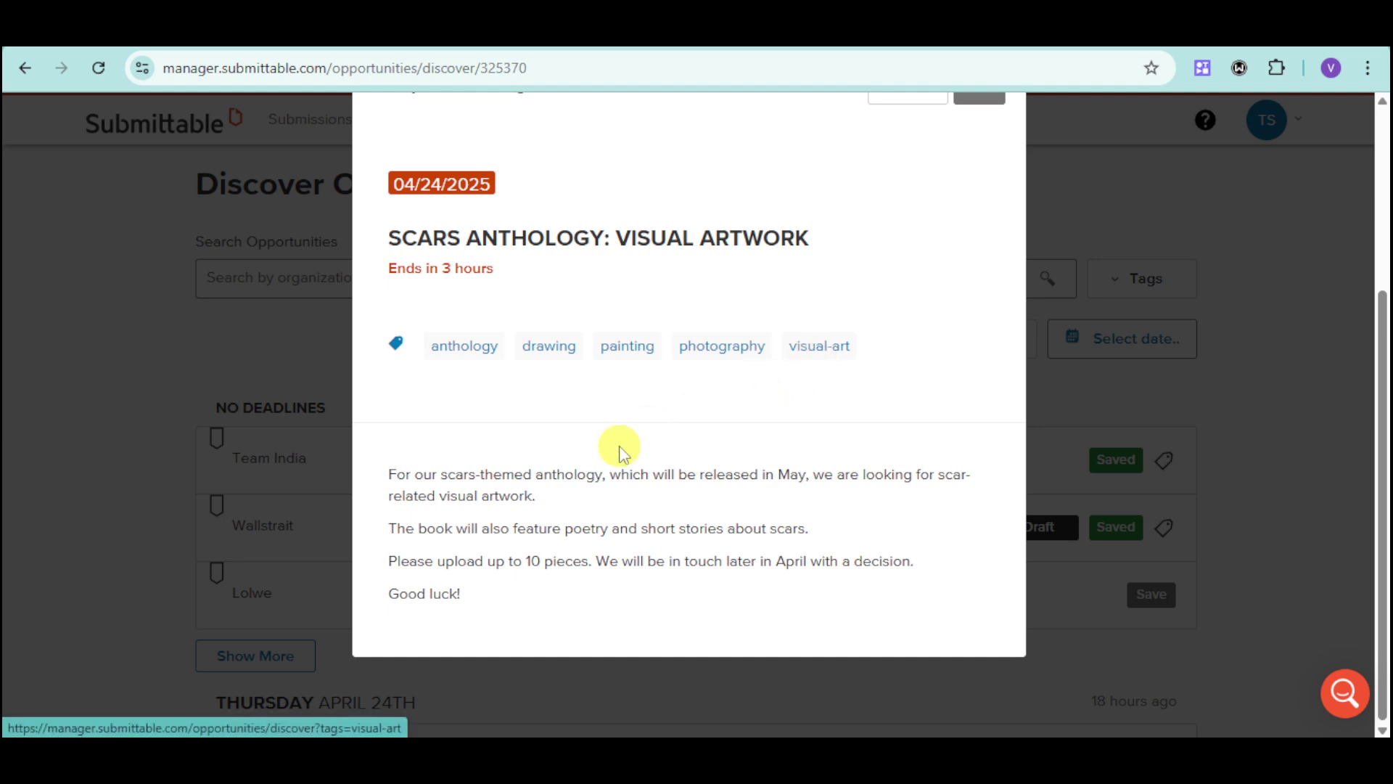
scroll(747, 535, up, 4)
scroll(835, 473, down, 4)
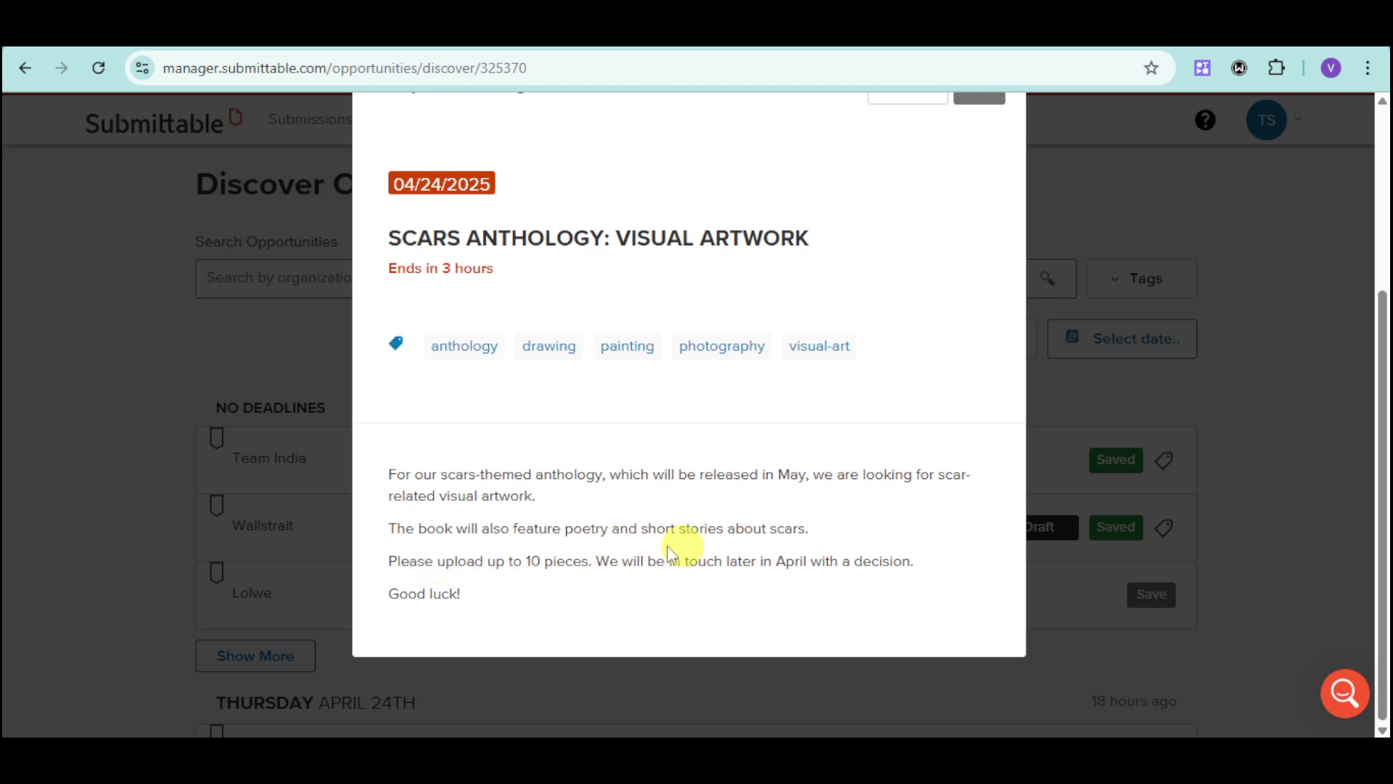
scroll(690, 553, up, 1)
scroll(690, 554, up, 3)
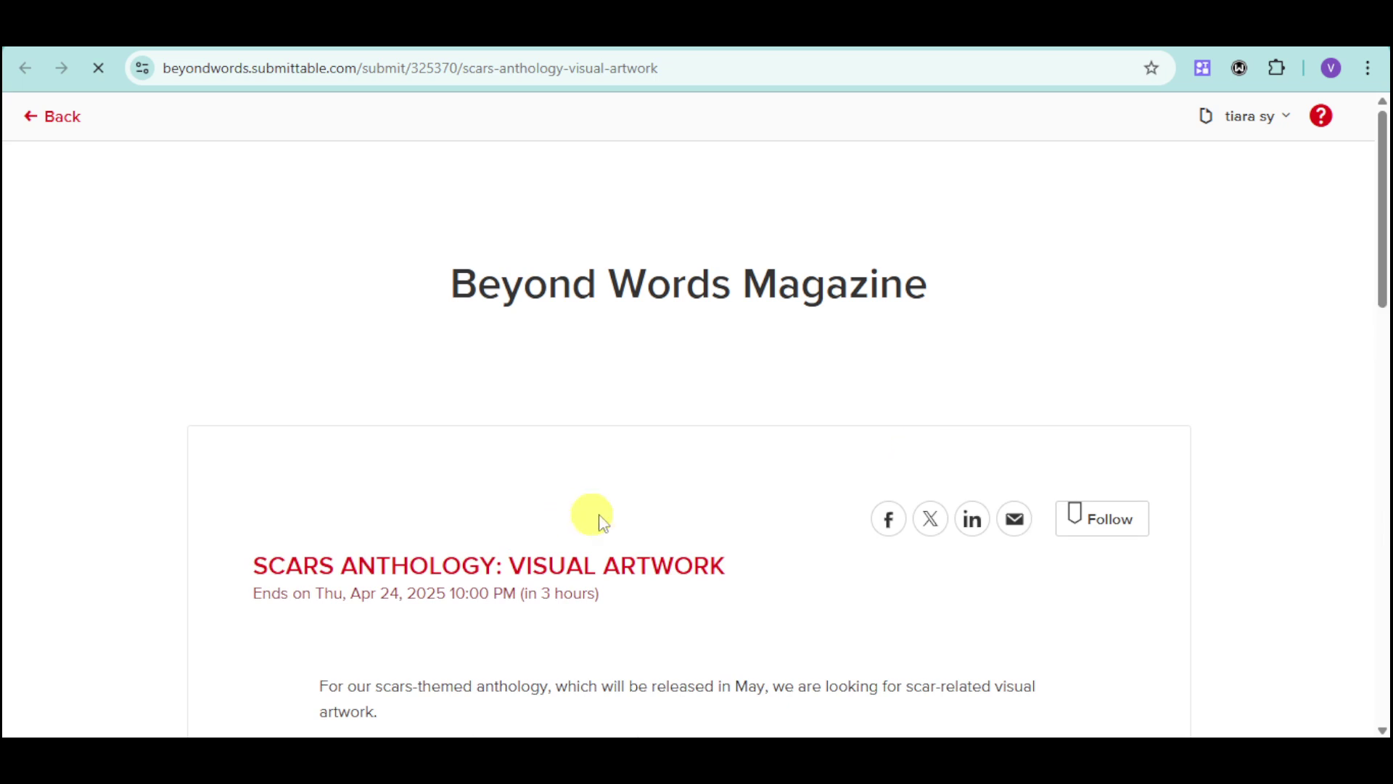
scroll(653, 518, down, 5)
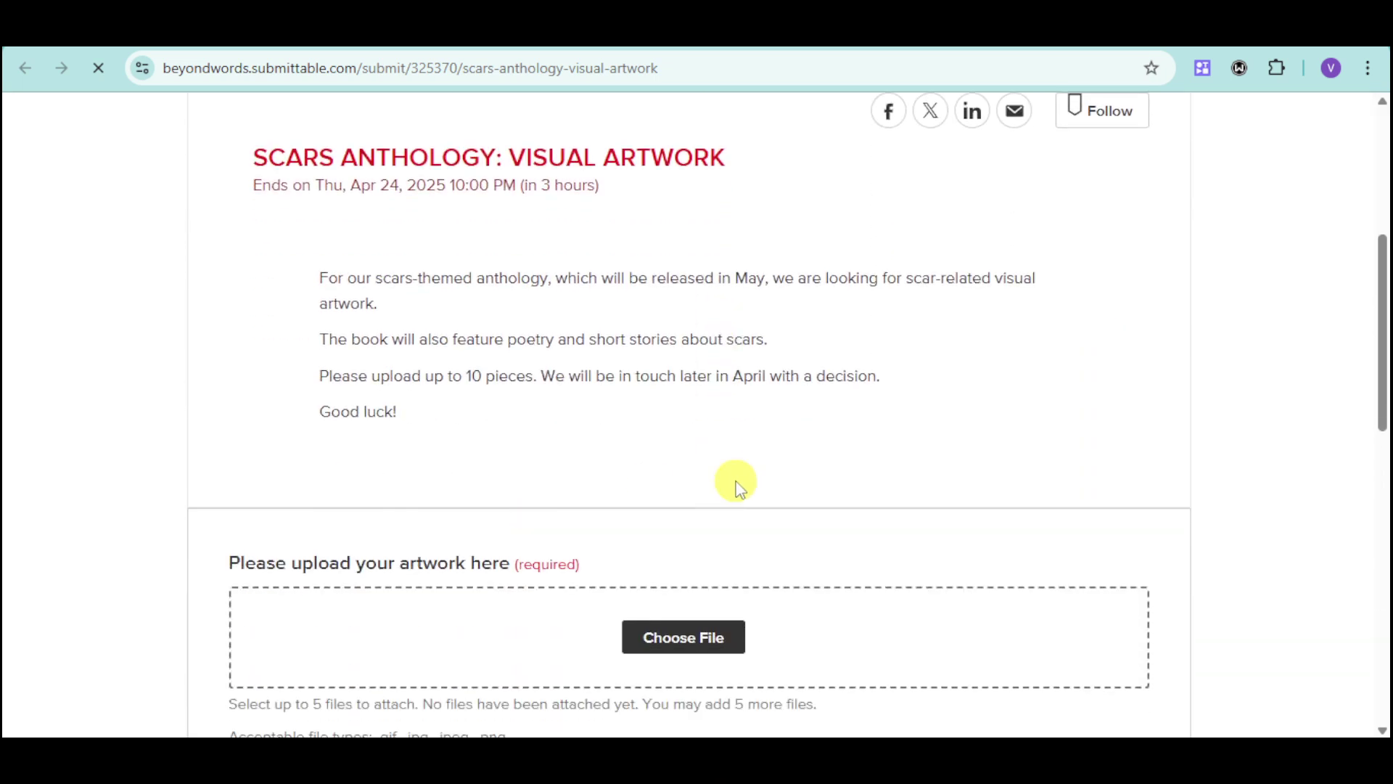
scroll(757, 488, down, 1)
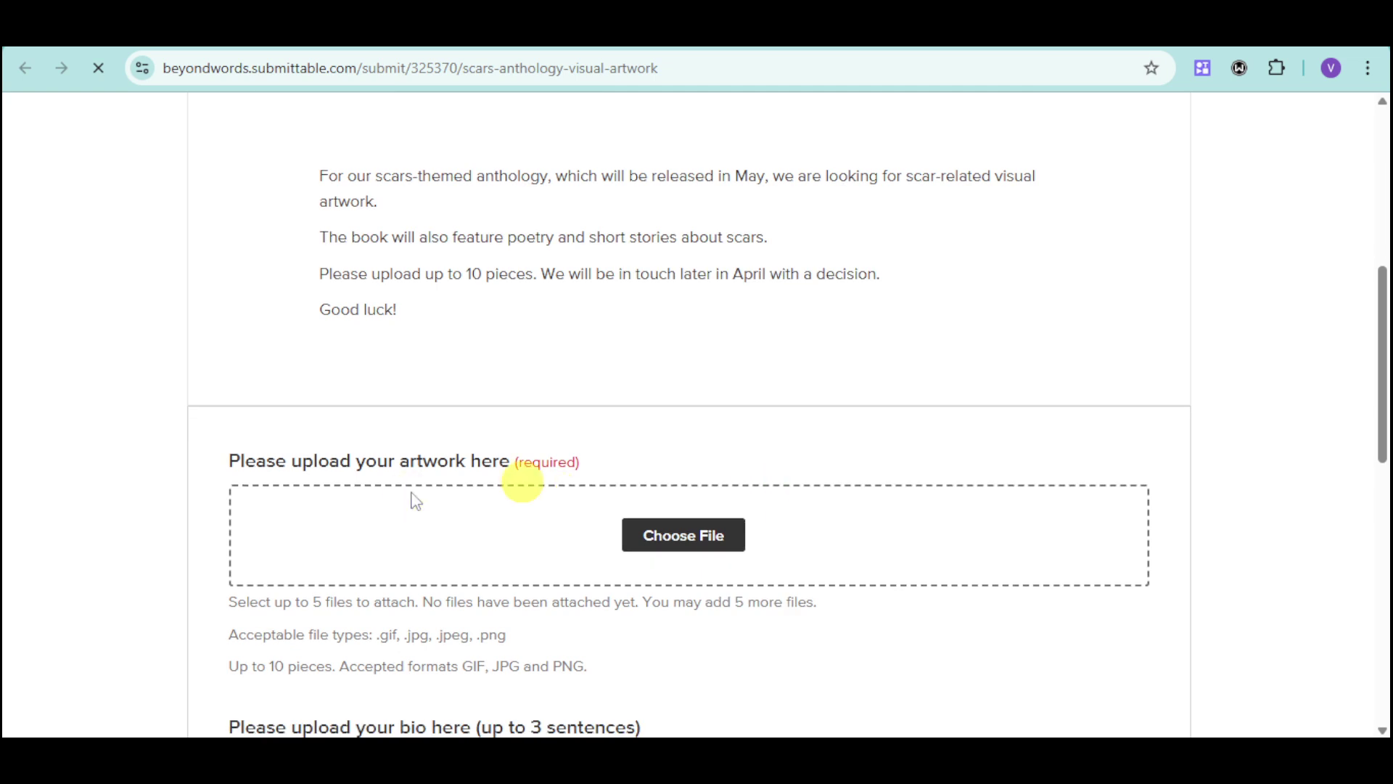
scroll(737, 535, down, 2)
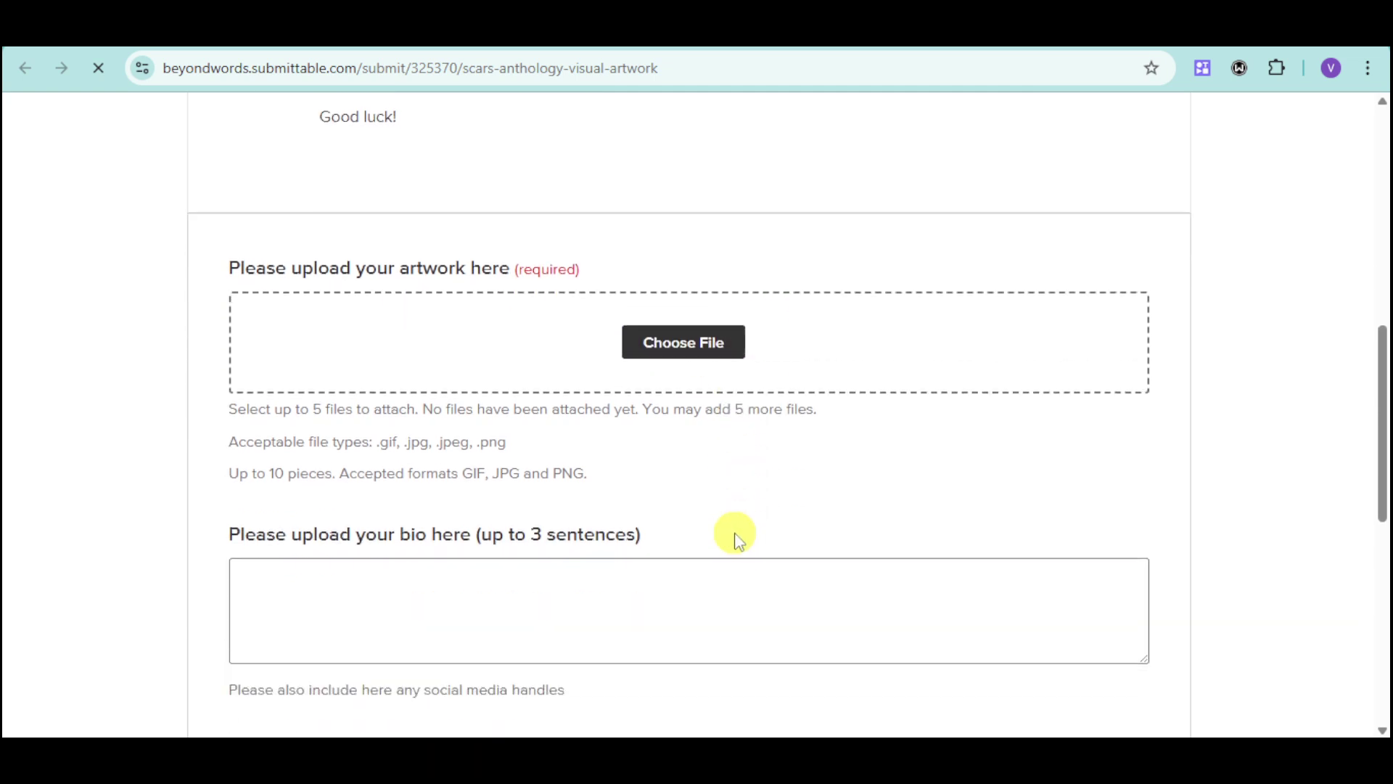
scroll(498, 584, down, 2)
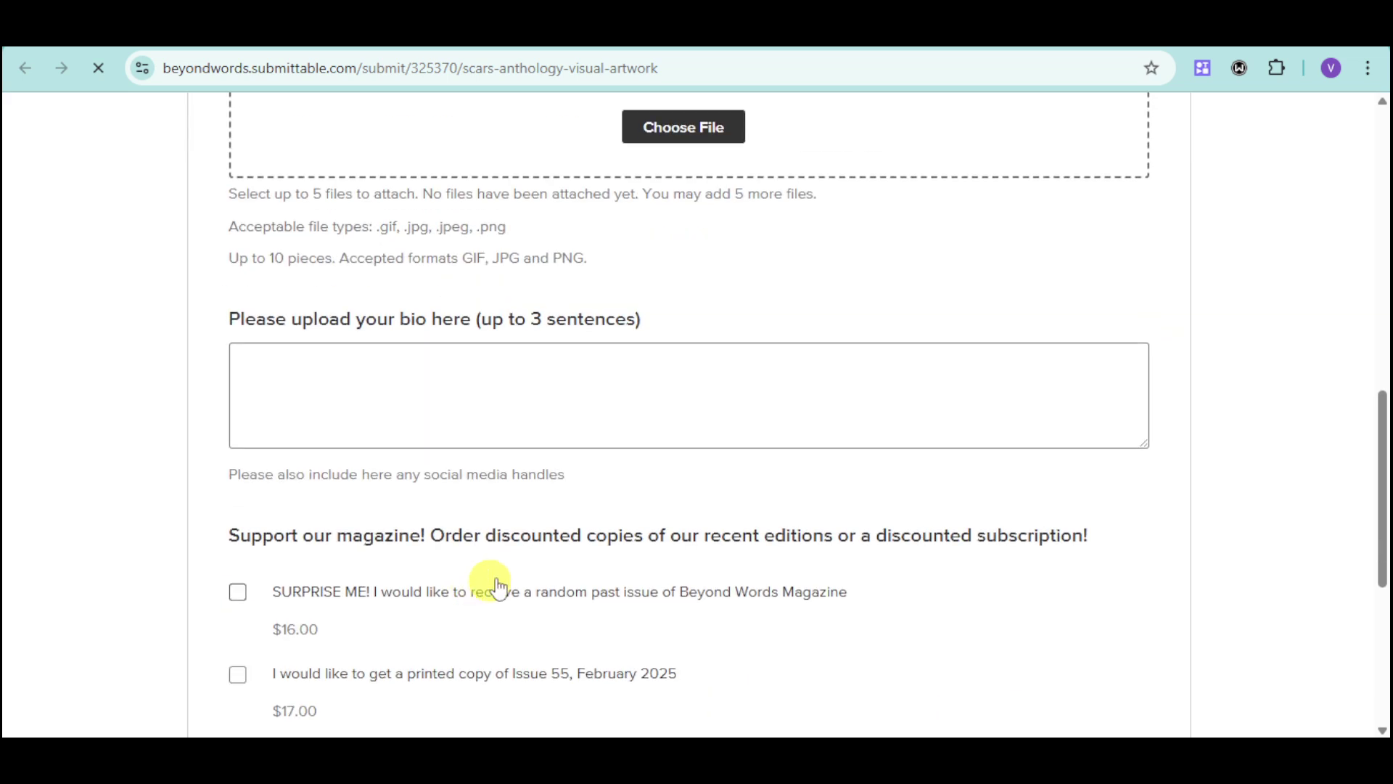
scroll(774, 585, down, 2)
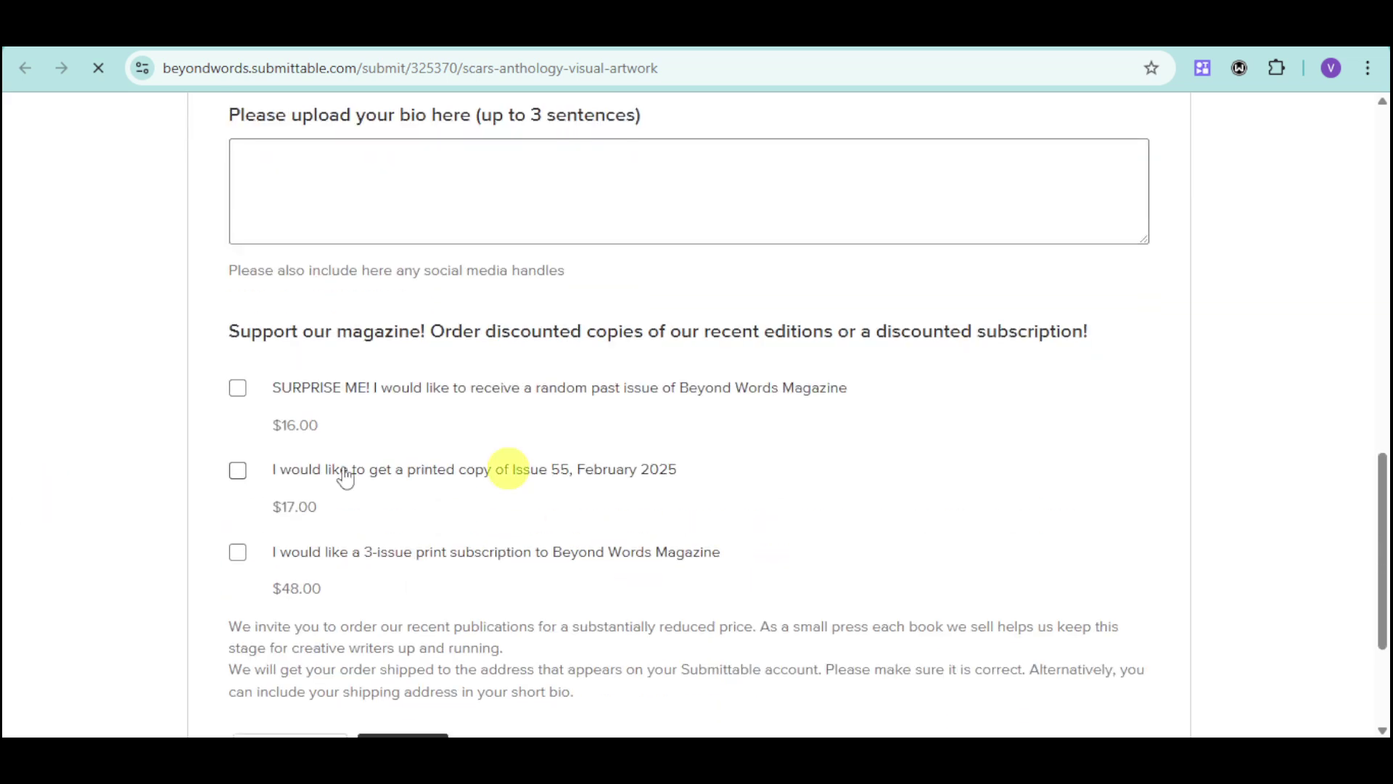
scroll(569, 480, down, 3)
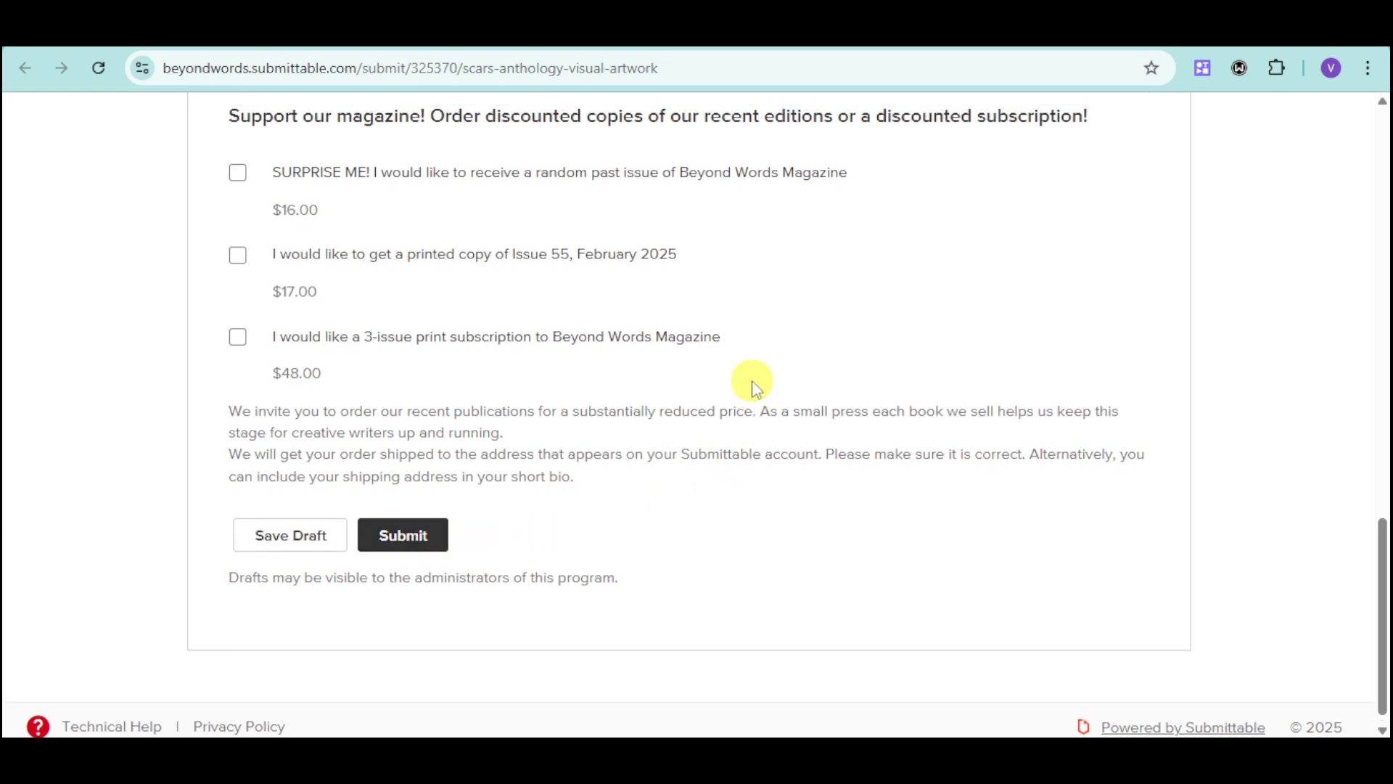
scroll(755, 380, up, 20)
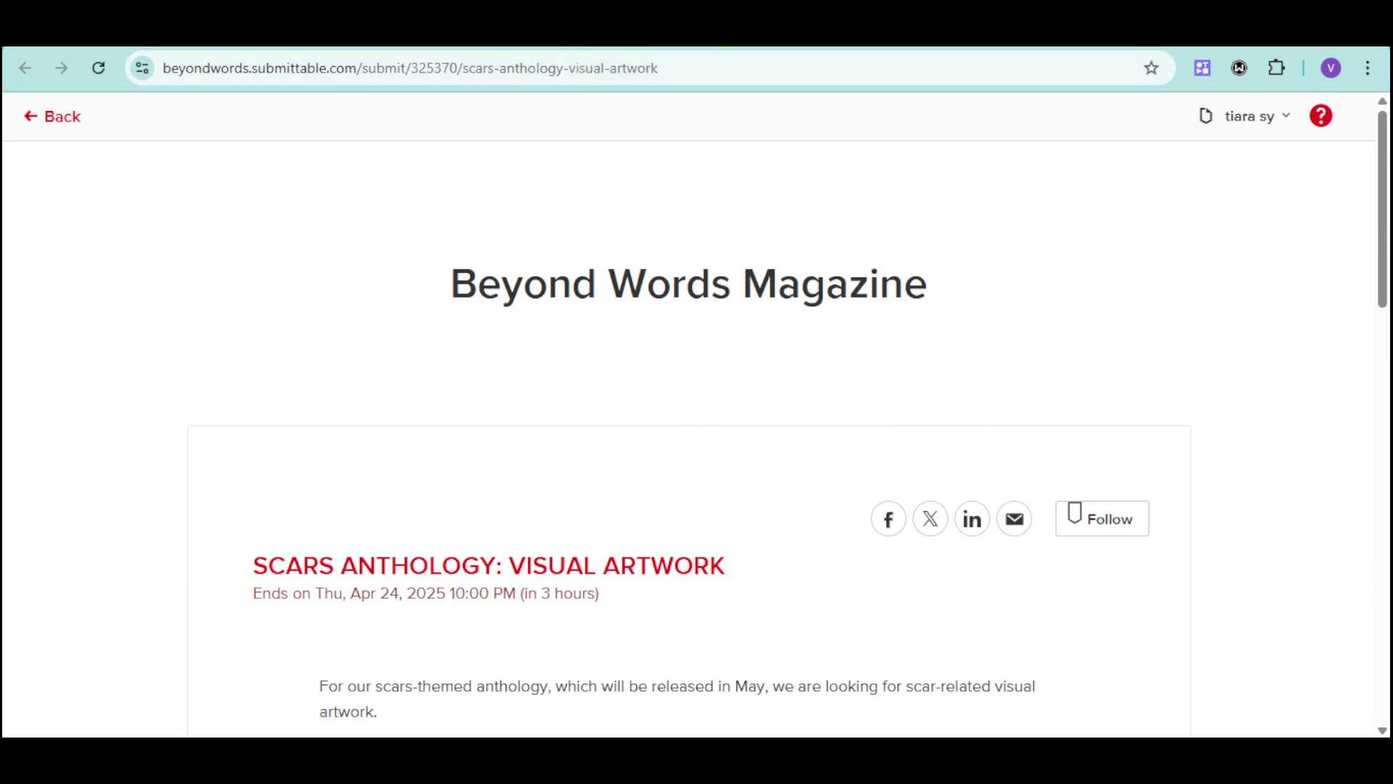
- Close the submission form and the Beyond Words preview, then go to Saved opportunities
key(ctrl+w)
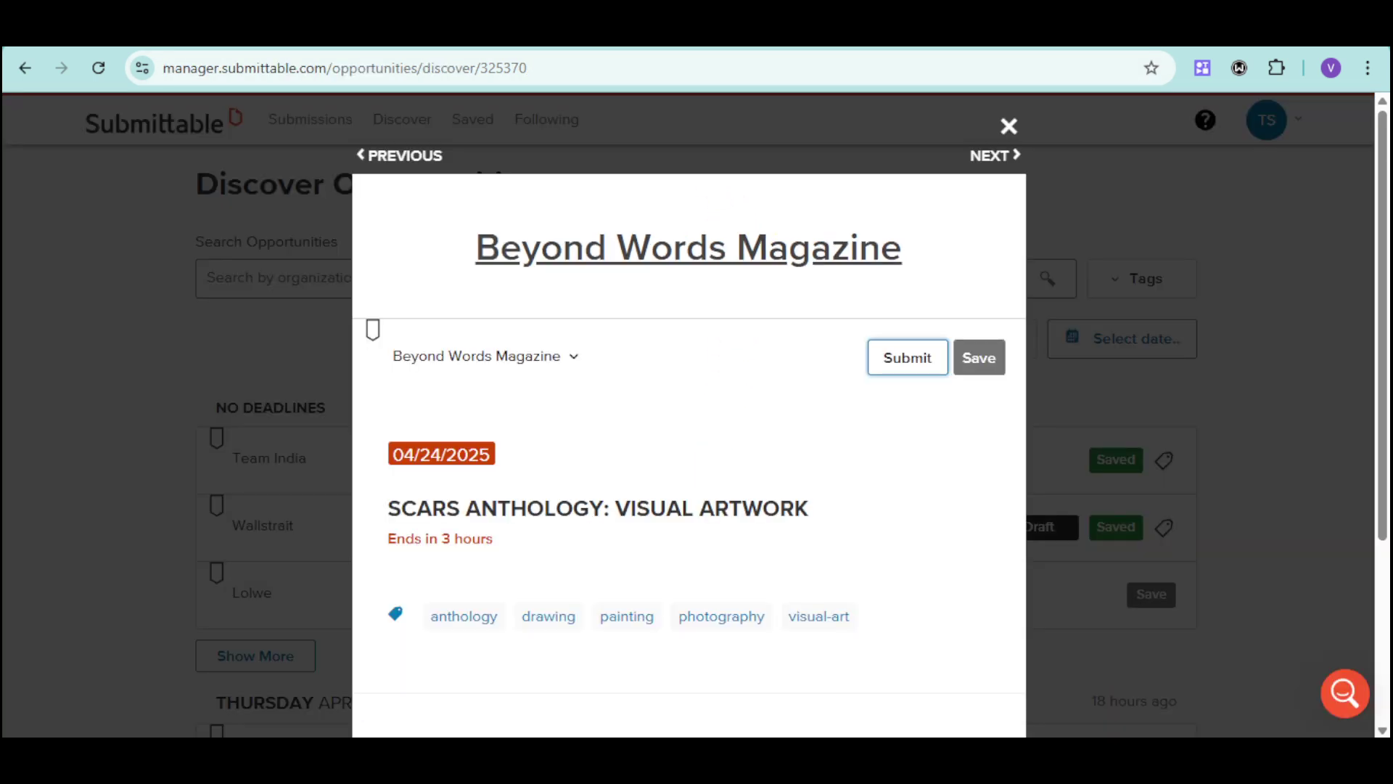
click(1006, 128)
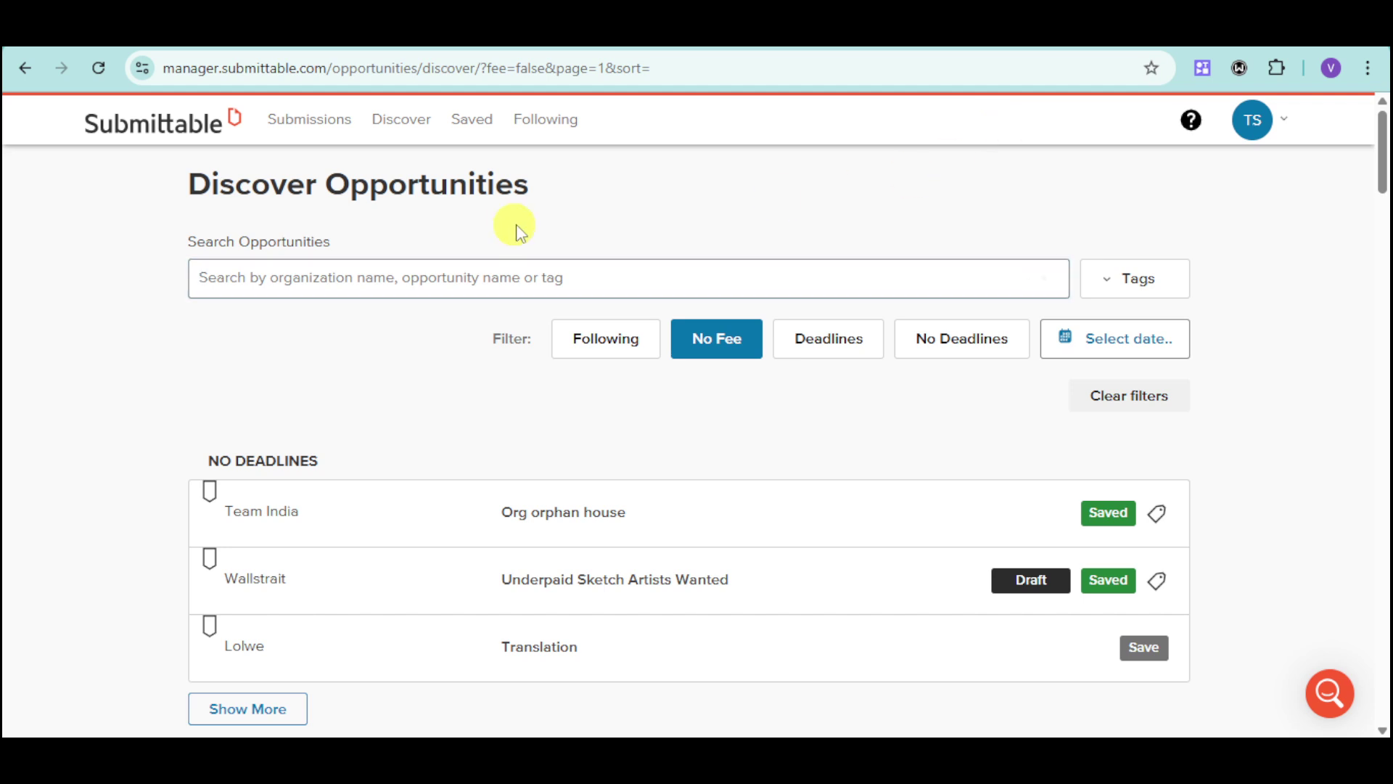
click(471, 129)
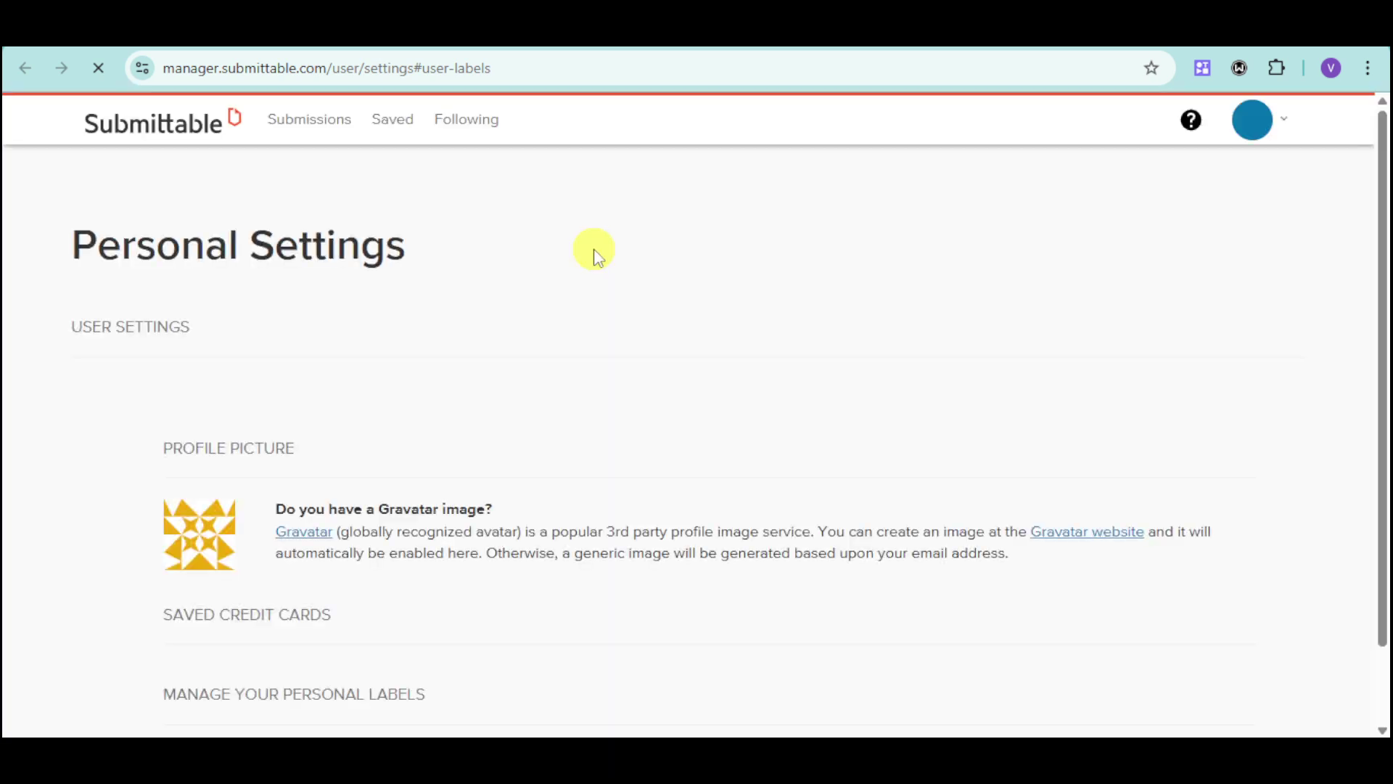
- Scroll the personal labels settings, then close that tab to return to Saved Opportunities
scroll(651, 363, down, 8)
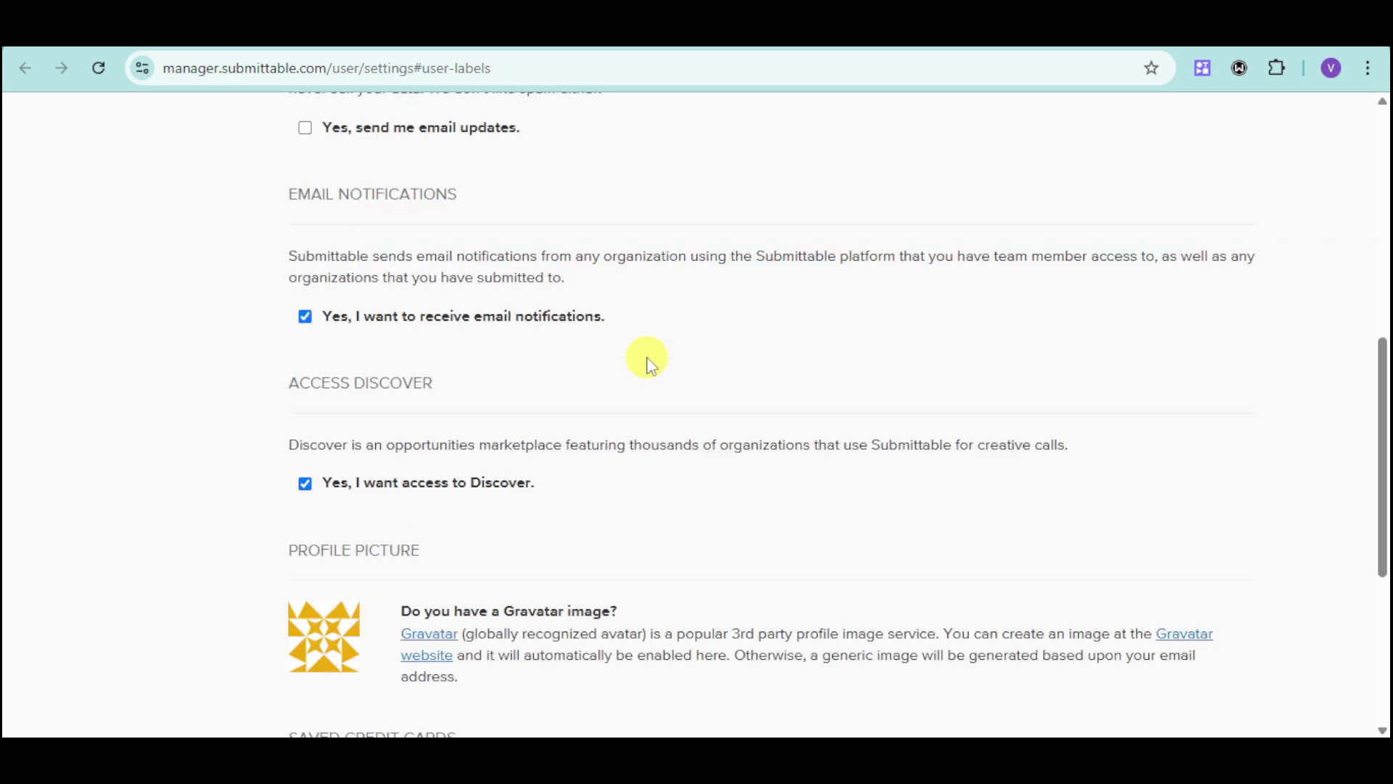
scroll(651, 365, down, 5)
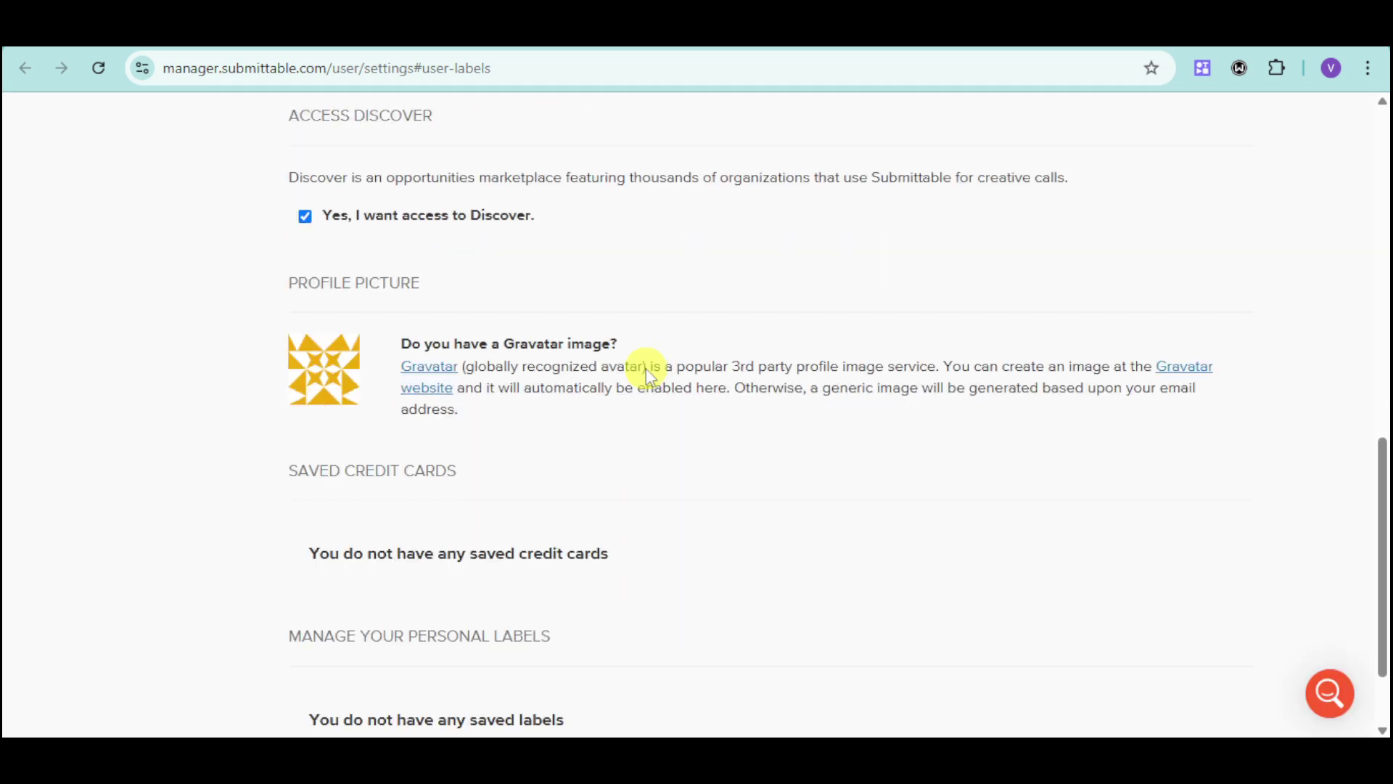
scroll(647, 372, up, 13)
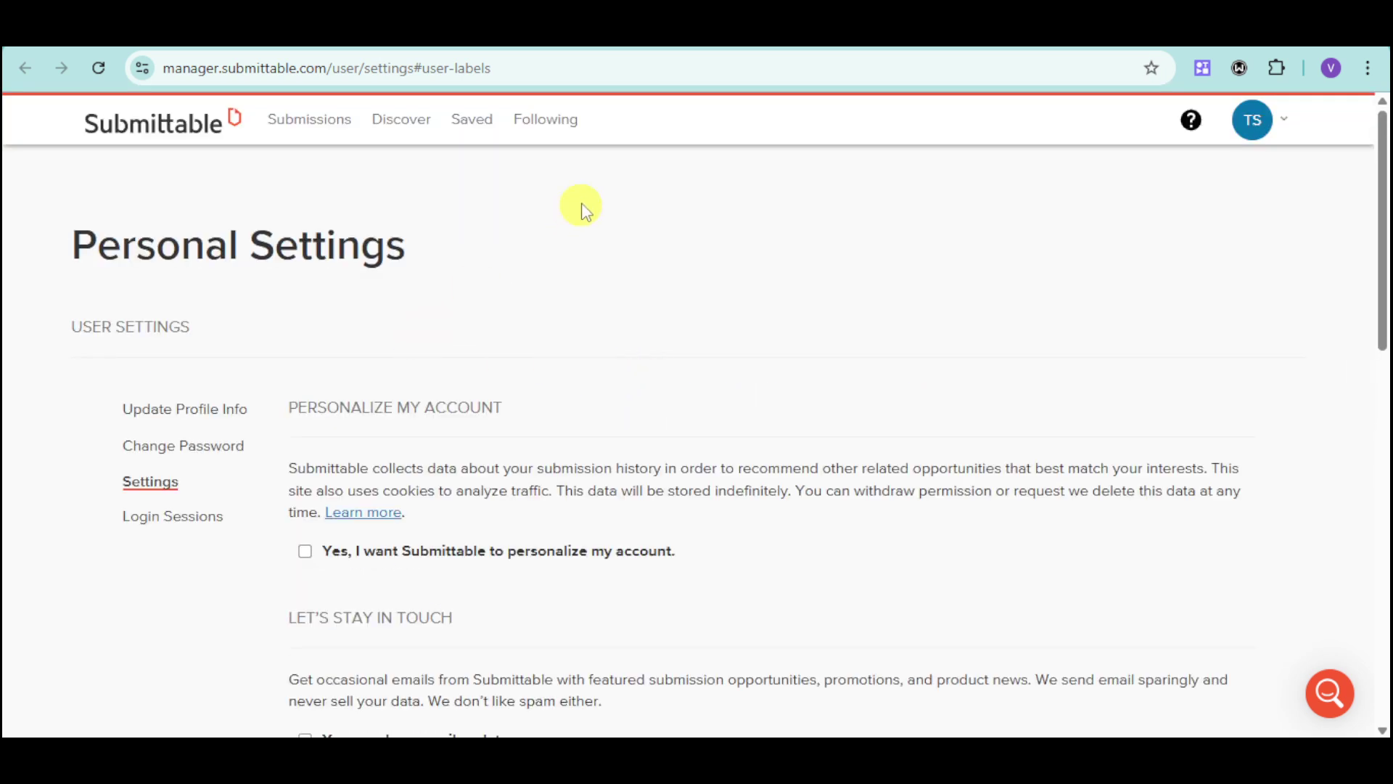
key(ctrl+w)
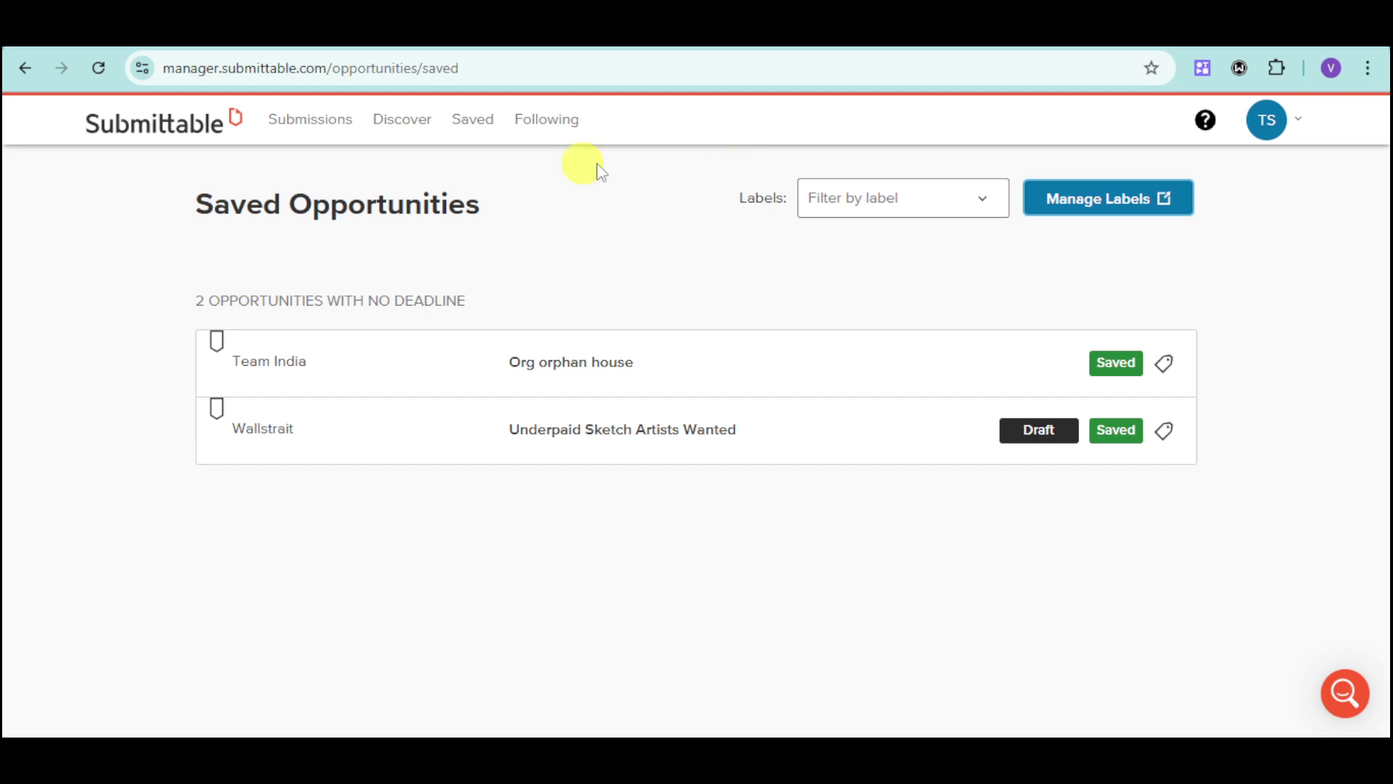
- View the Following list, then use the Submittable logo to reach the public website
click(554, 122)
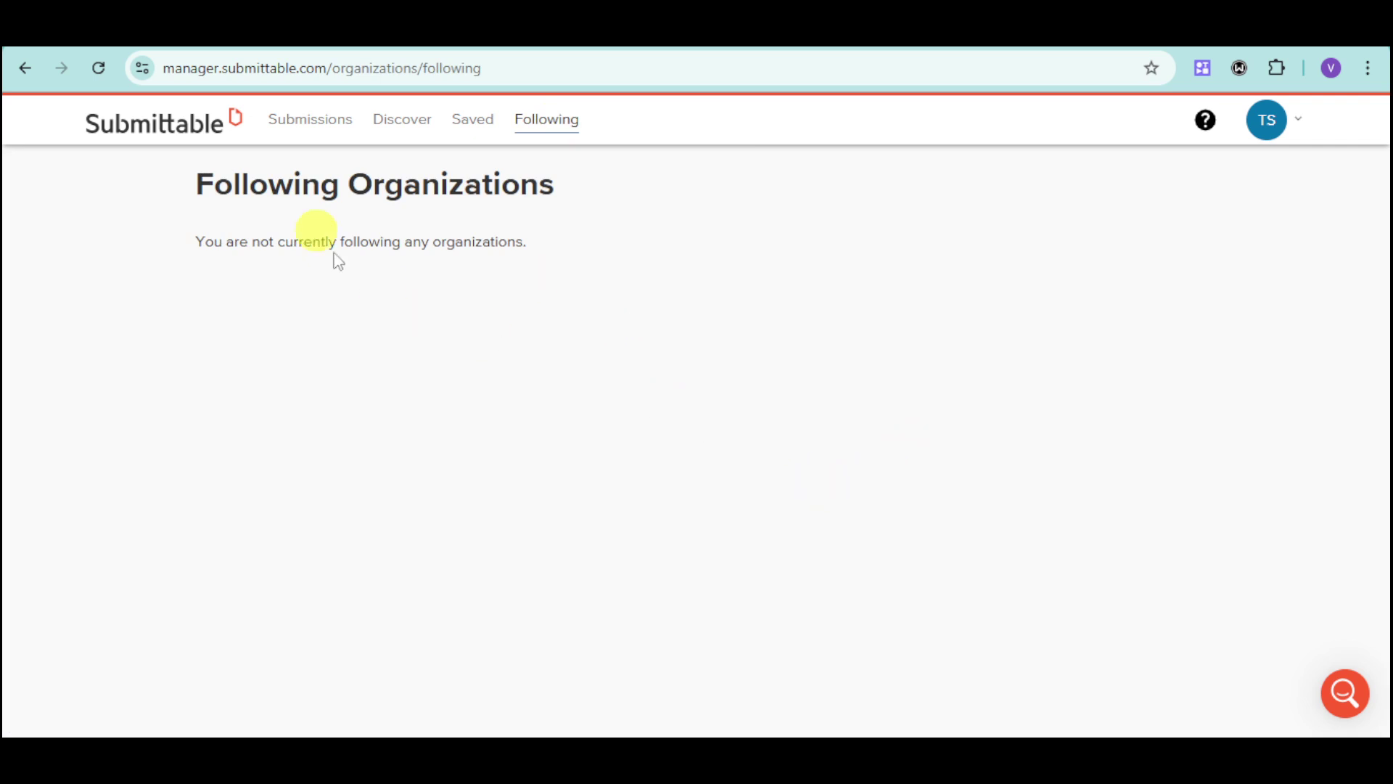
click(188, 128)
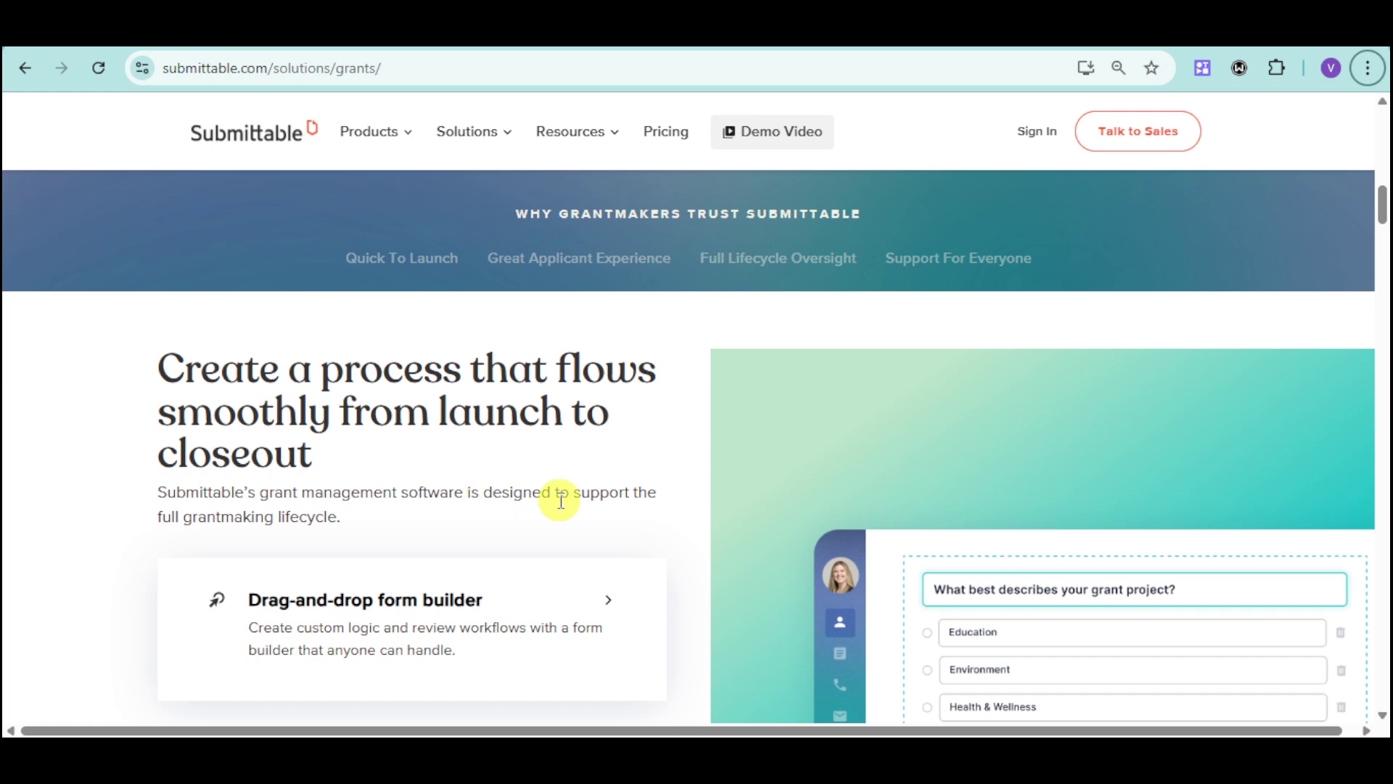
- Expand the Real-time collaboration row to show cross-team tools, in-app communication and organization portal
scroll(560, 501, down, 4)
scroll(561, 501, up, 1)
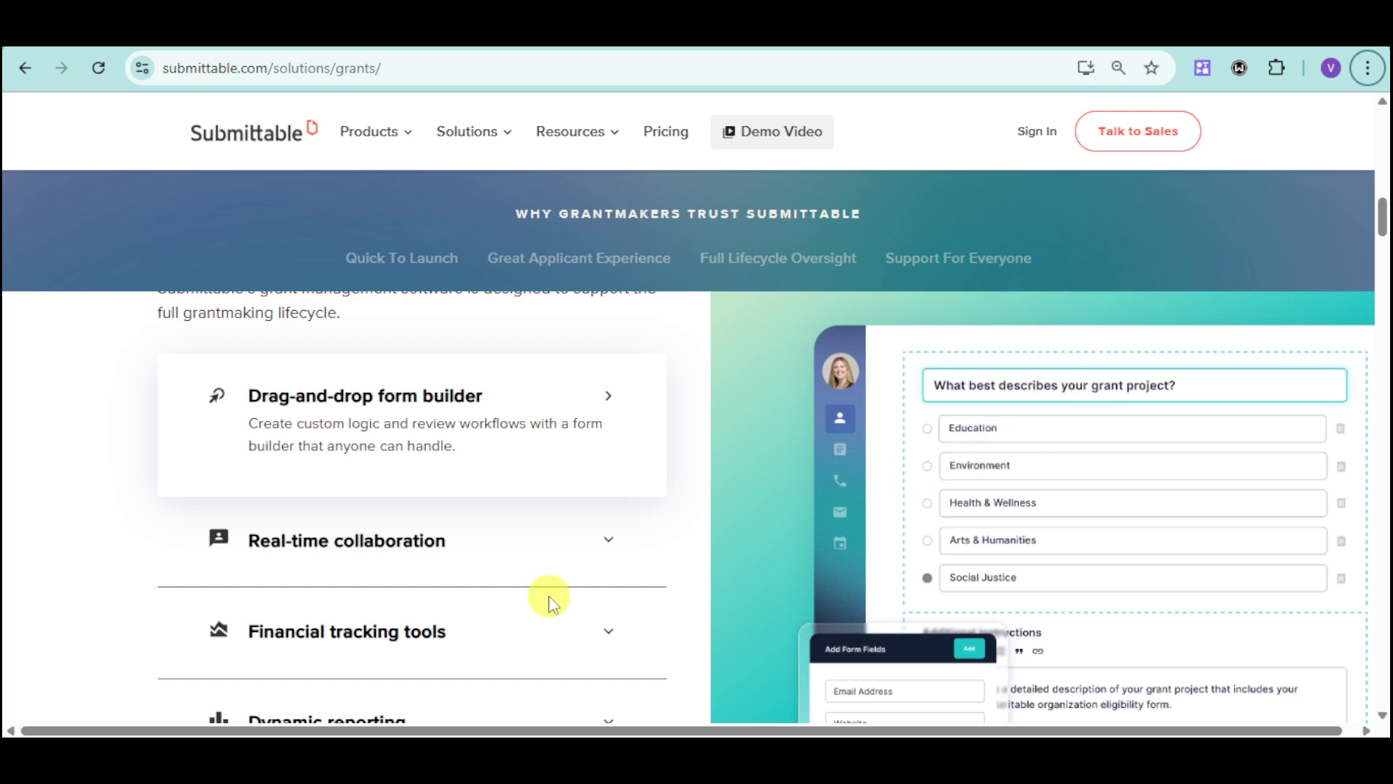
click(602, 541)
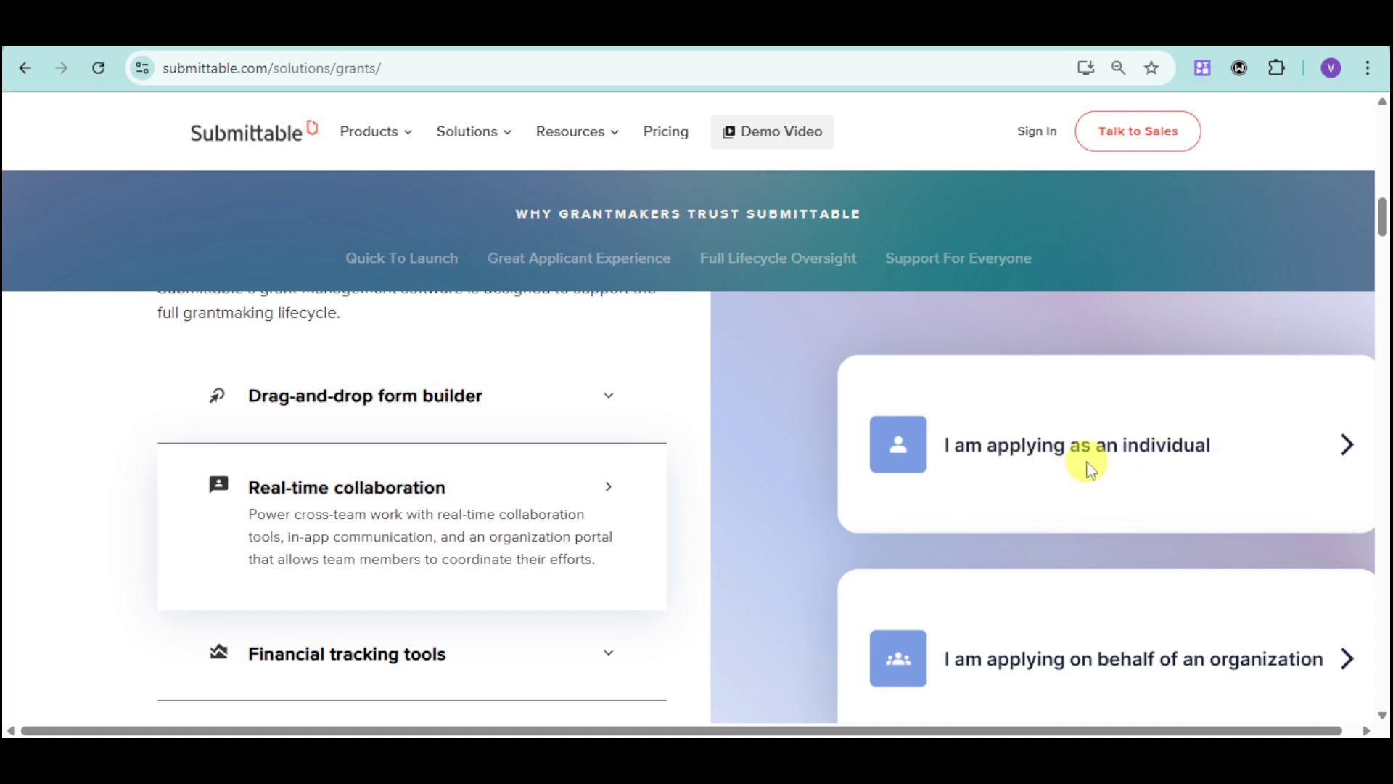
scroll(1082, 580, down, 1)
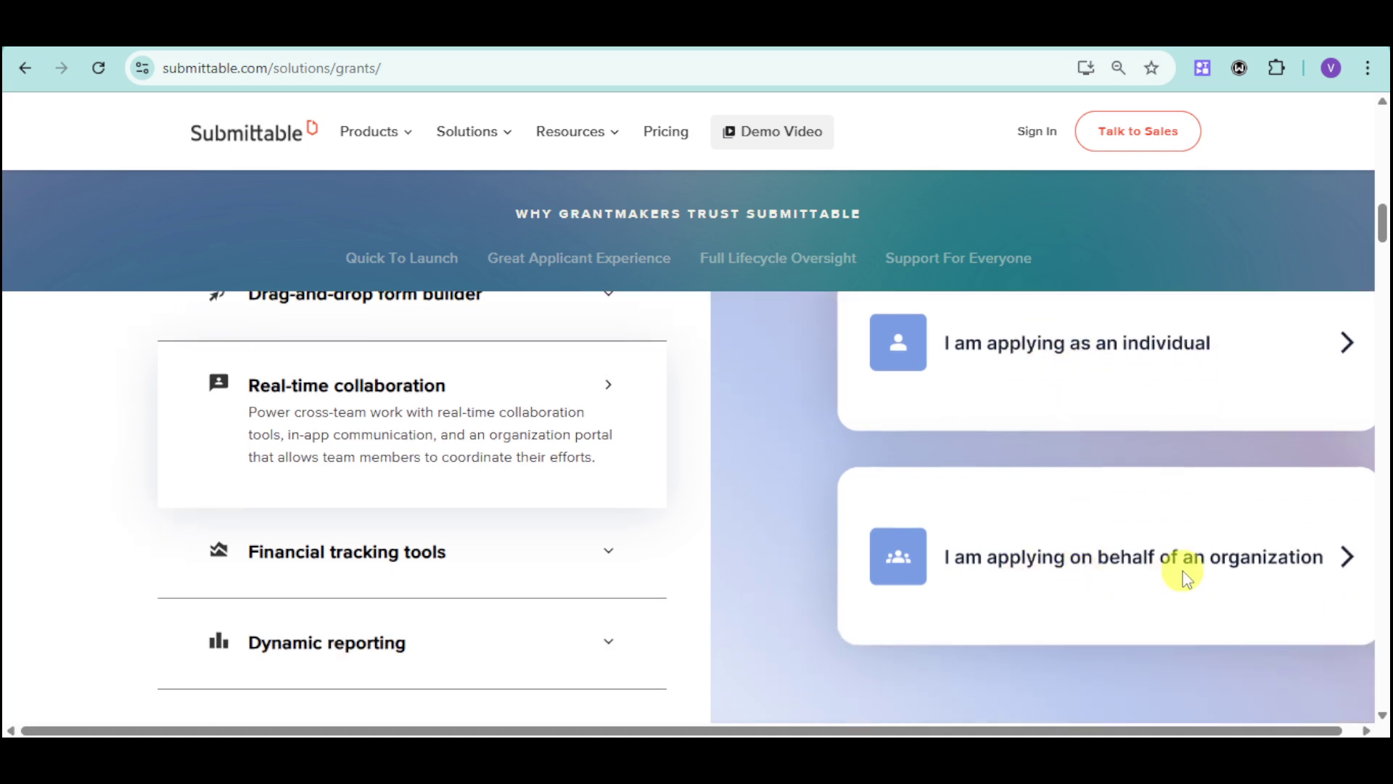
- Expand the Financial tracking tools row and look over its description on the grants page
click(610, 553)
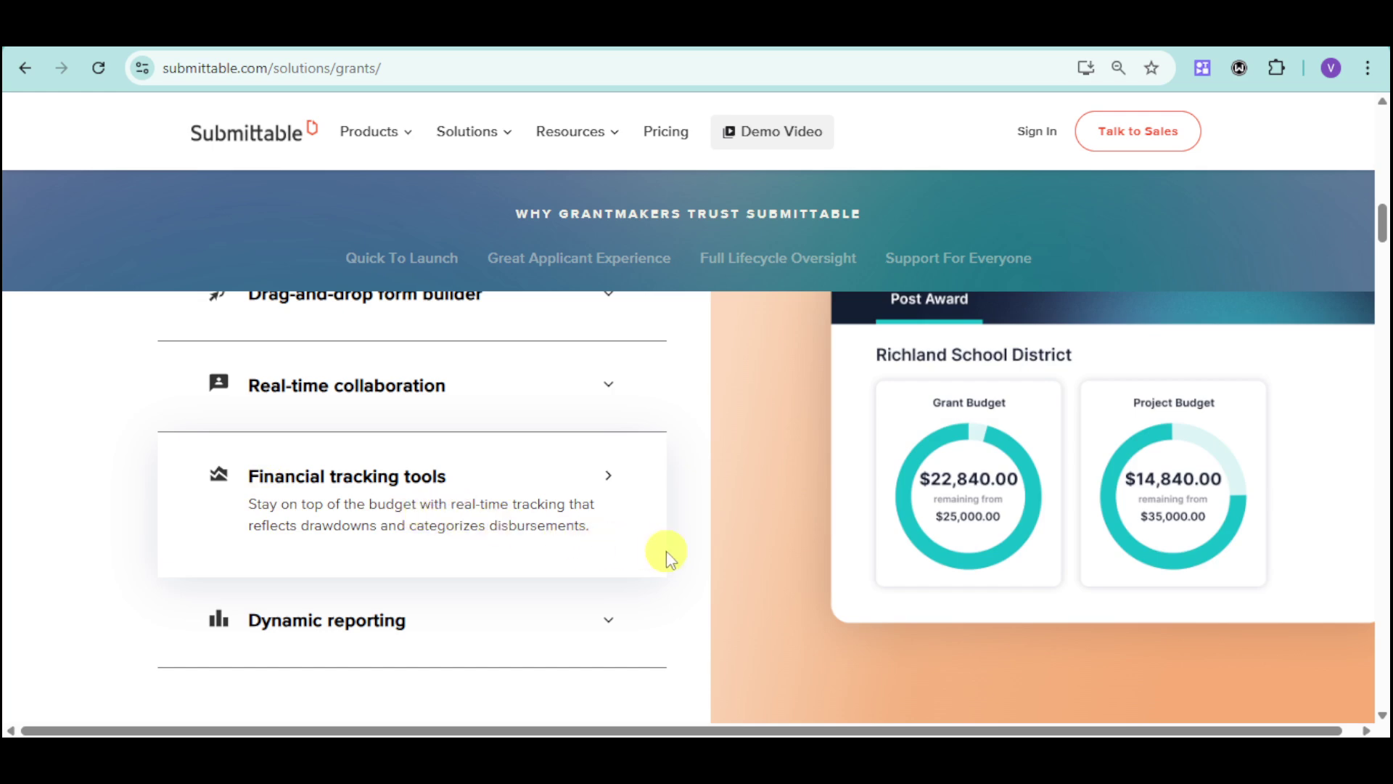
scroll(666, 550, up, 1)
scroll(666, 550, down, 1)
- Expand Dynamic reporting to show its dashboard: 70.7% under review, 41 awarded, 37 declined
click(609, 622)
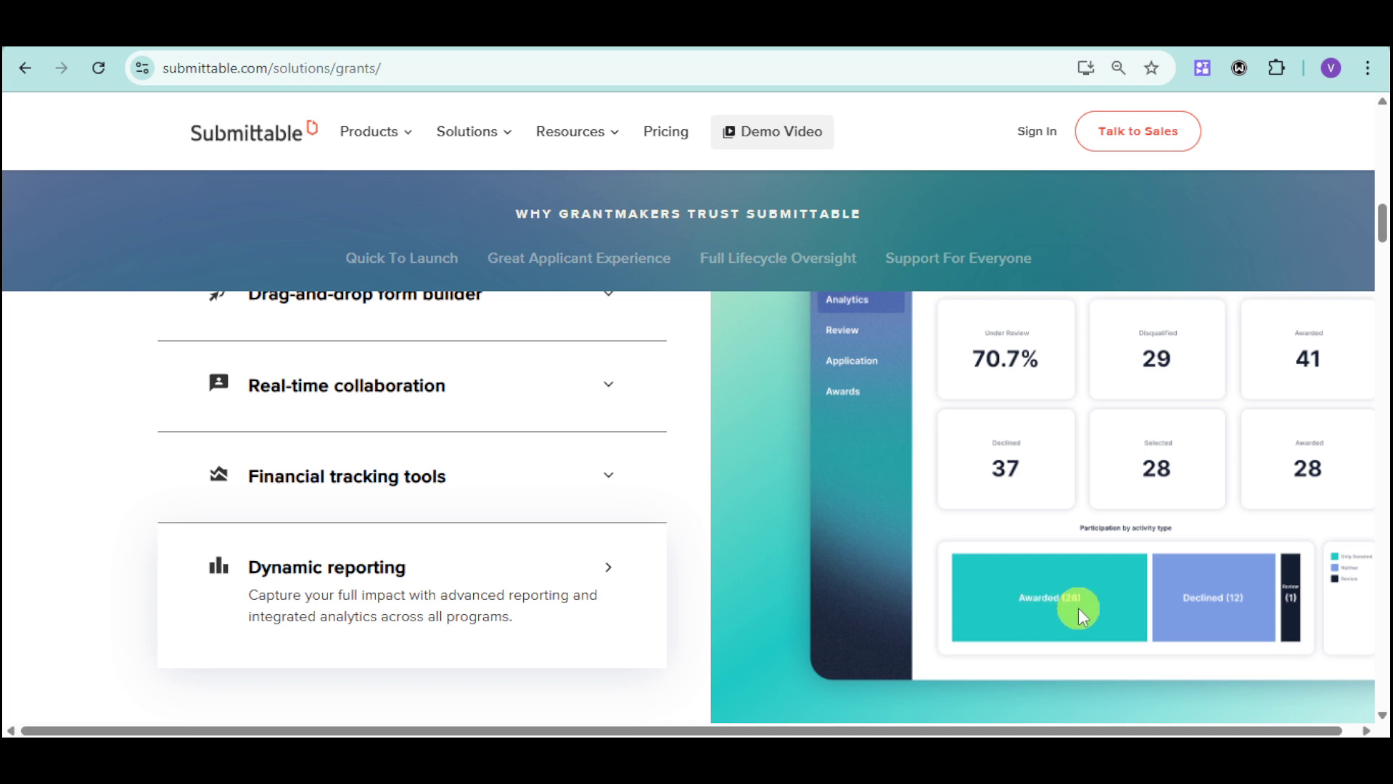
scroll(1078, 607, up, 2)
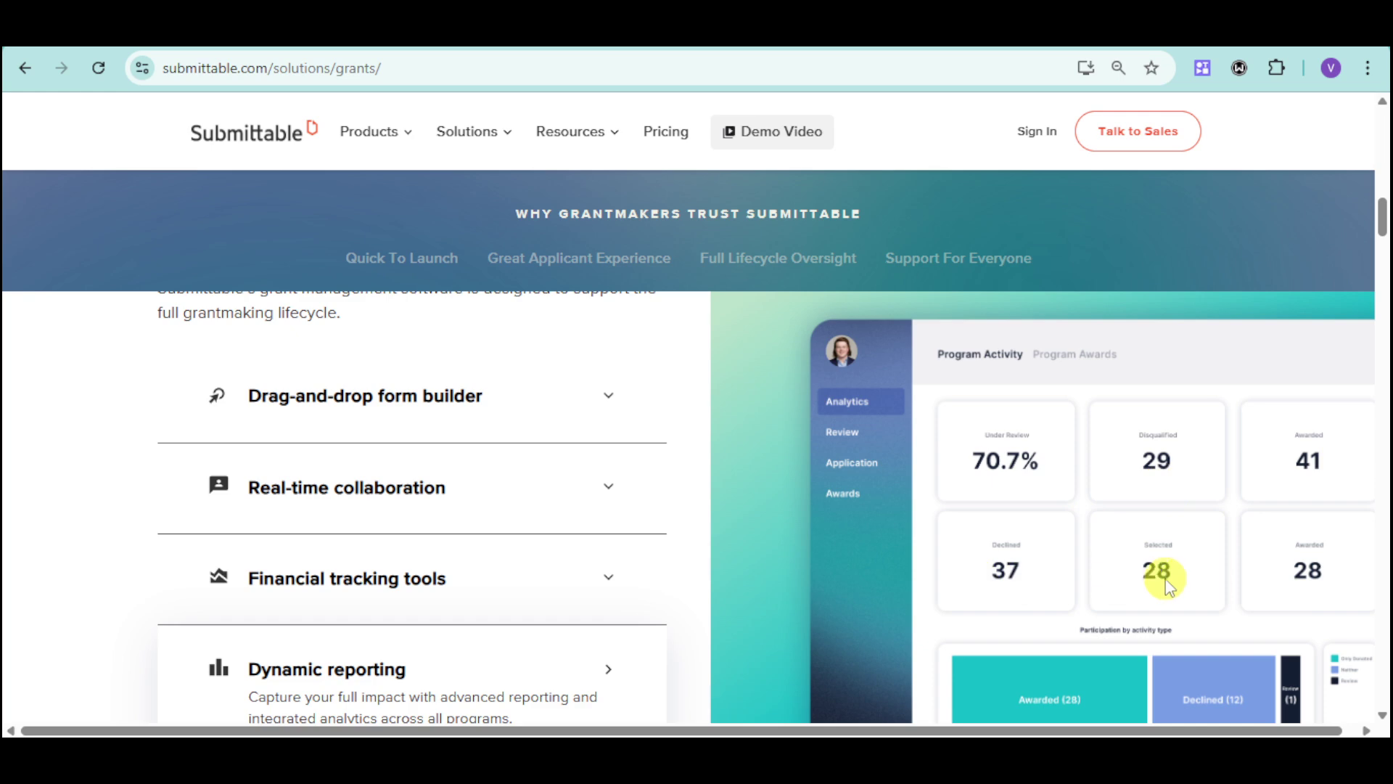
scroll(1161, 571, down, 3)
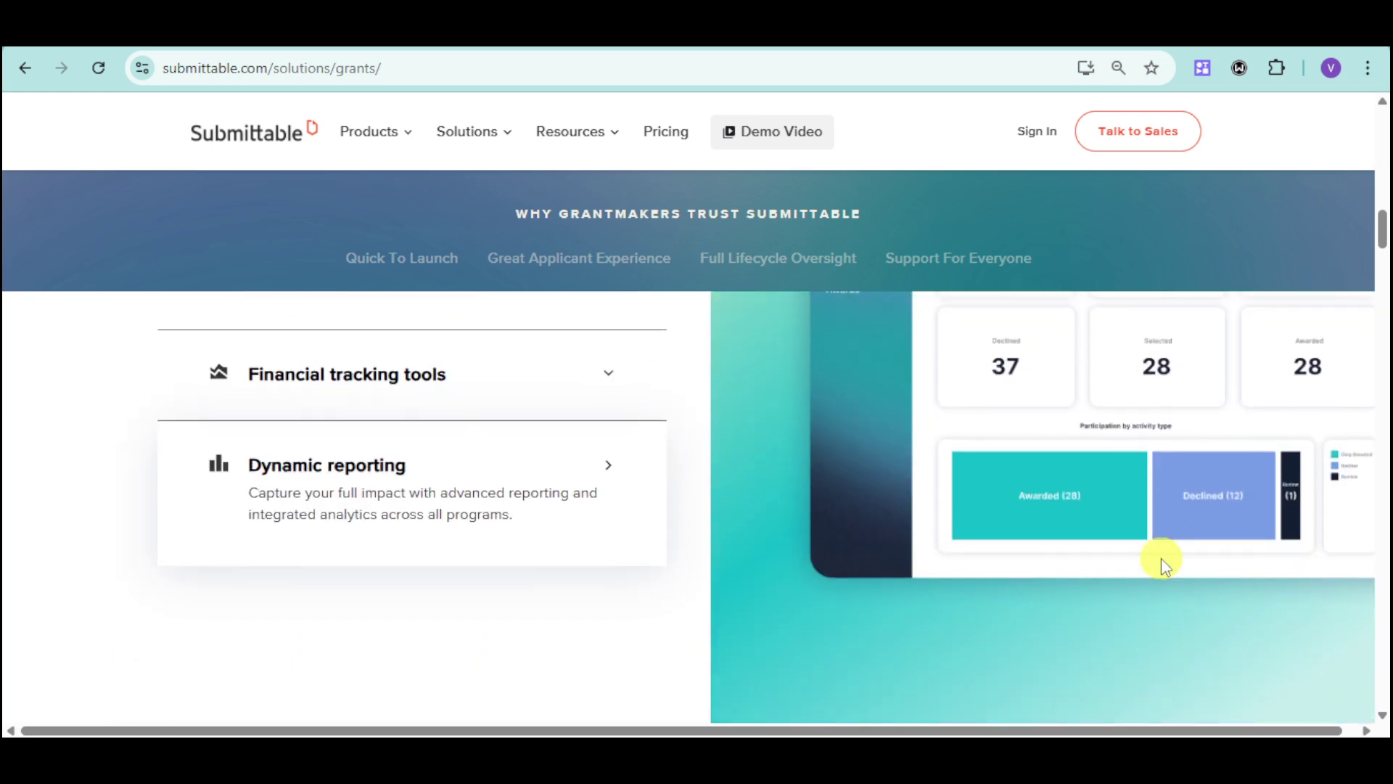
scroll(1161, 559, up, 2)
scroll(1161, 558, up, 1)
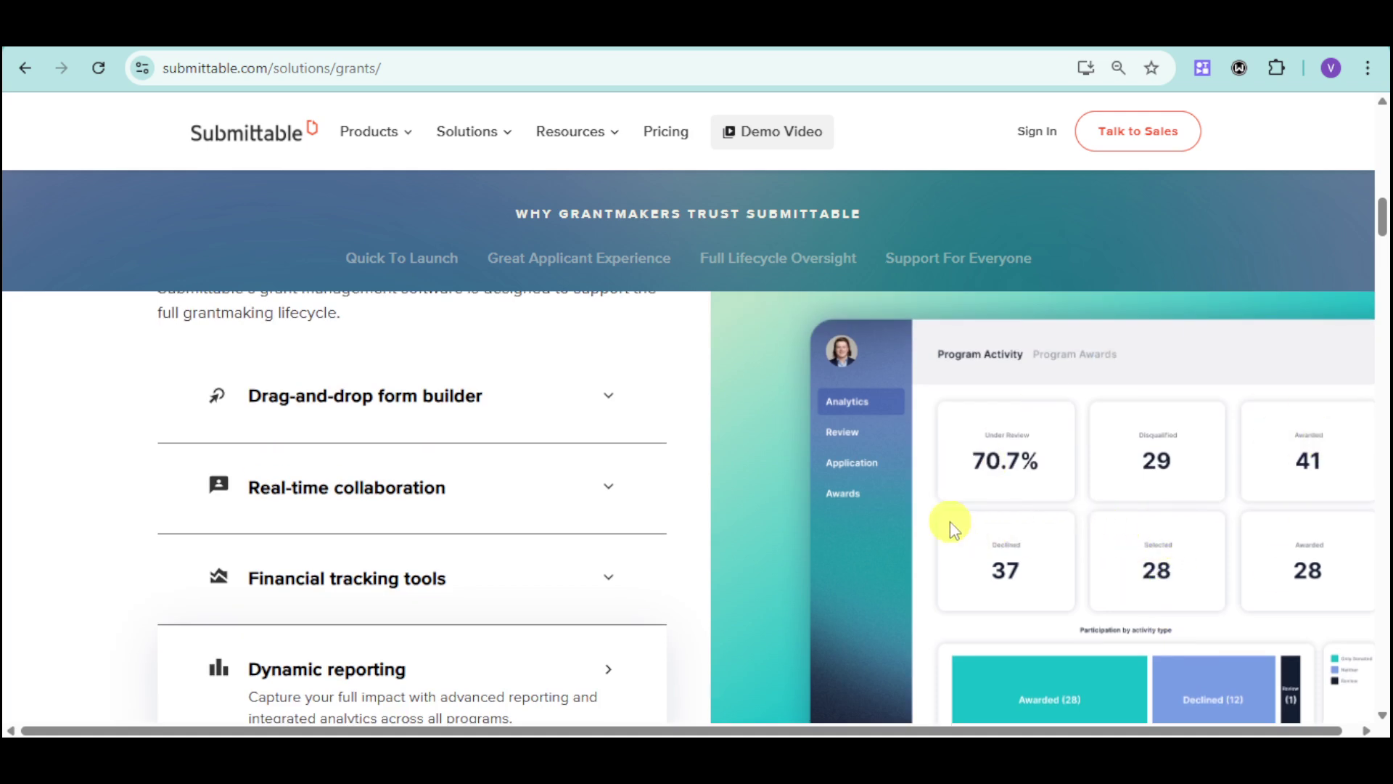
- Jump to the Quick To Launch section and scroll down to the customer testimonials
click(446, 265)
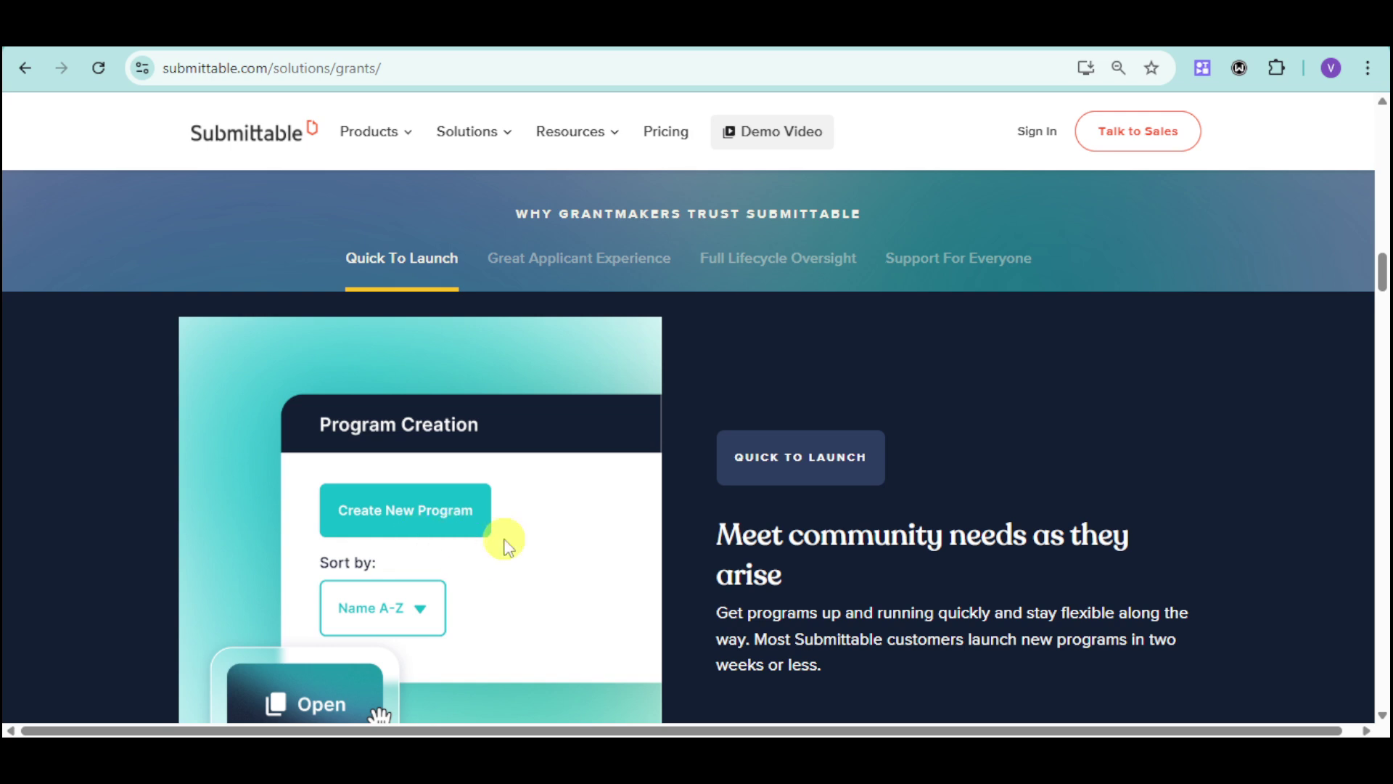
scroll(503, 542, down, 1)
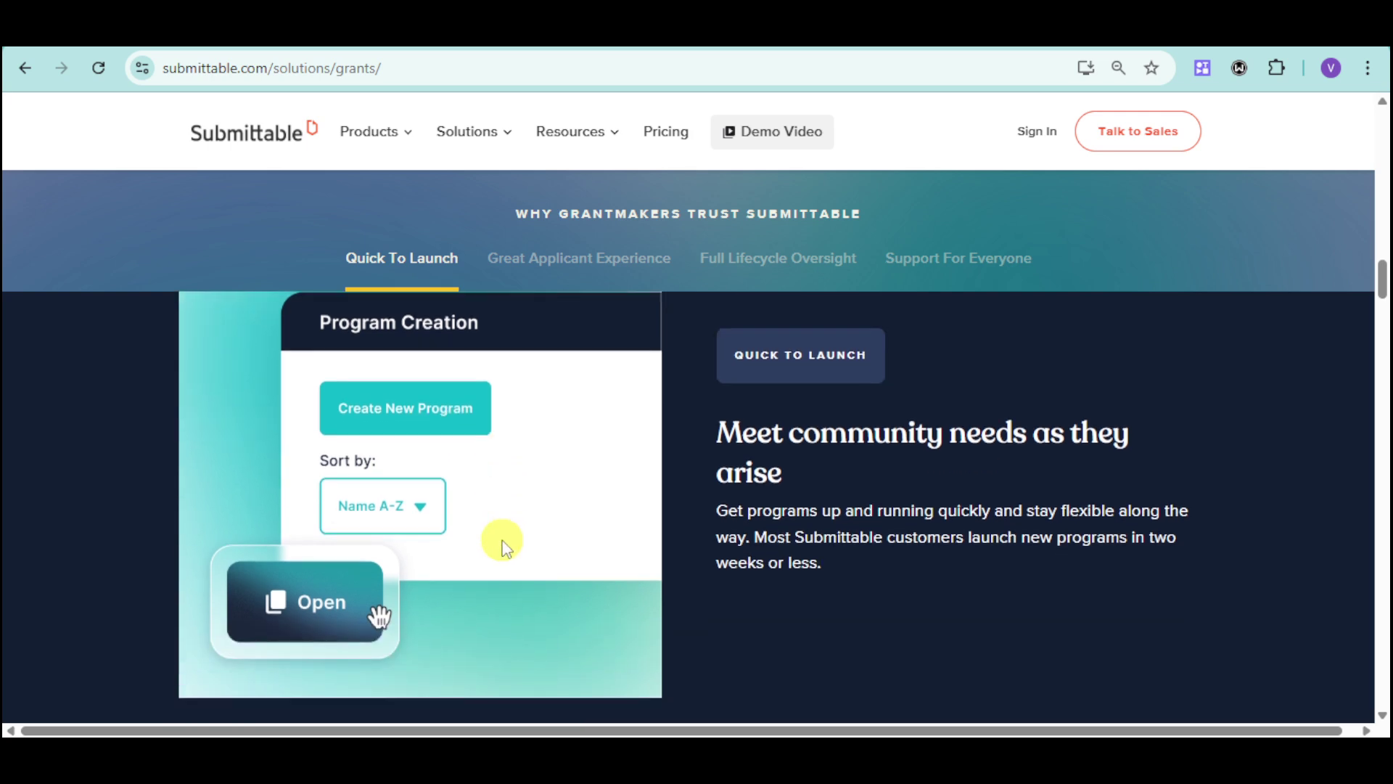
scroll(637, 542, down, 3)
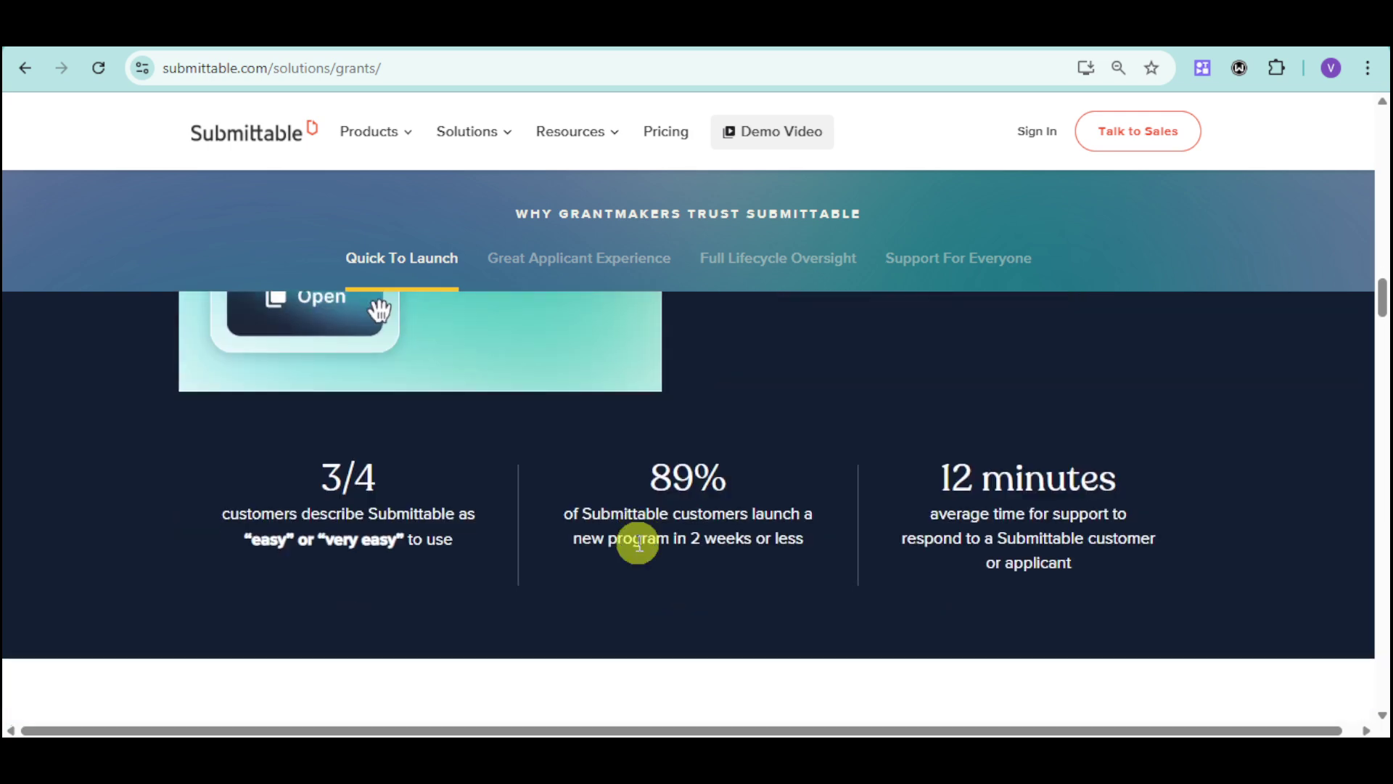
scroll(639, 543, down, 4)
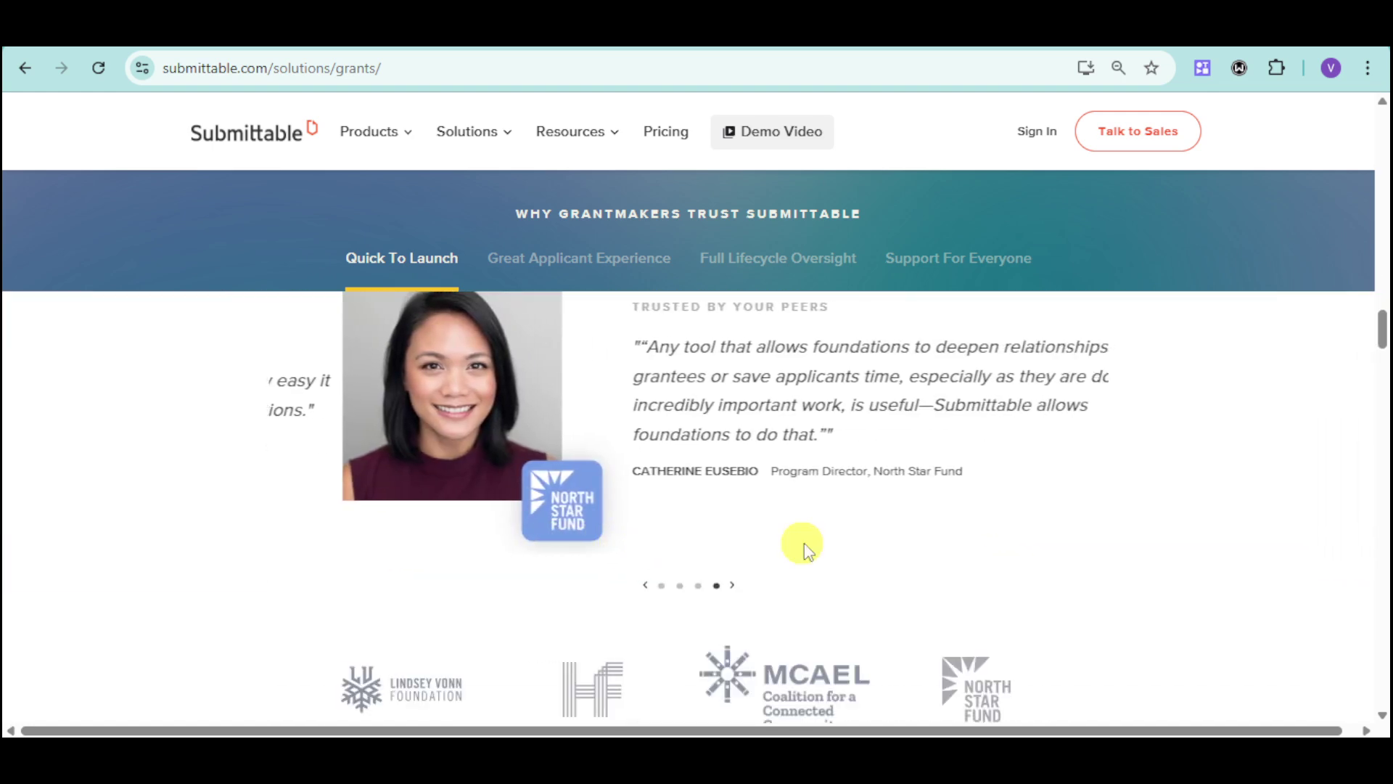
- Return to the previous testimonial, then scroll to the Great Applicant Experience section
drag(575, 507, 934, 545)
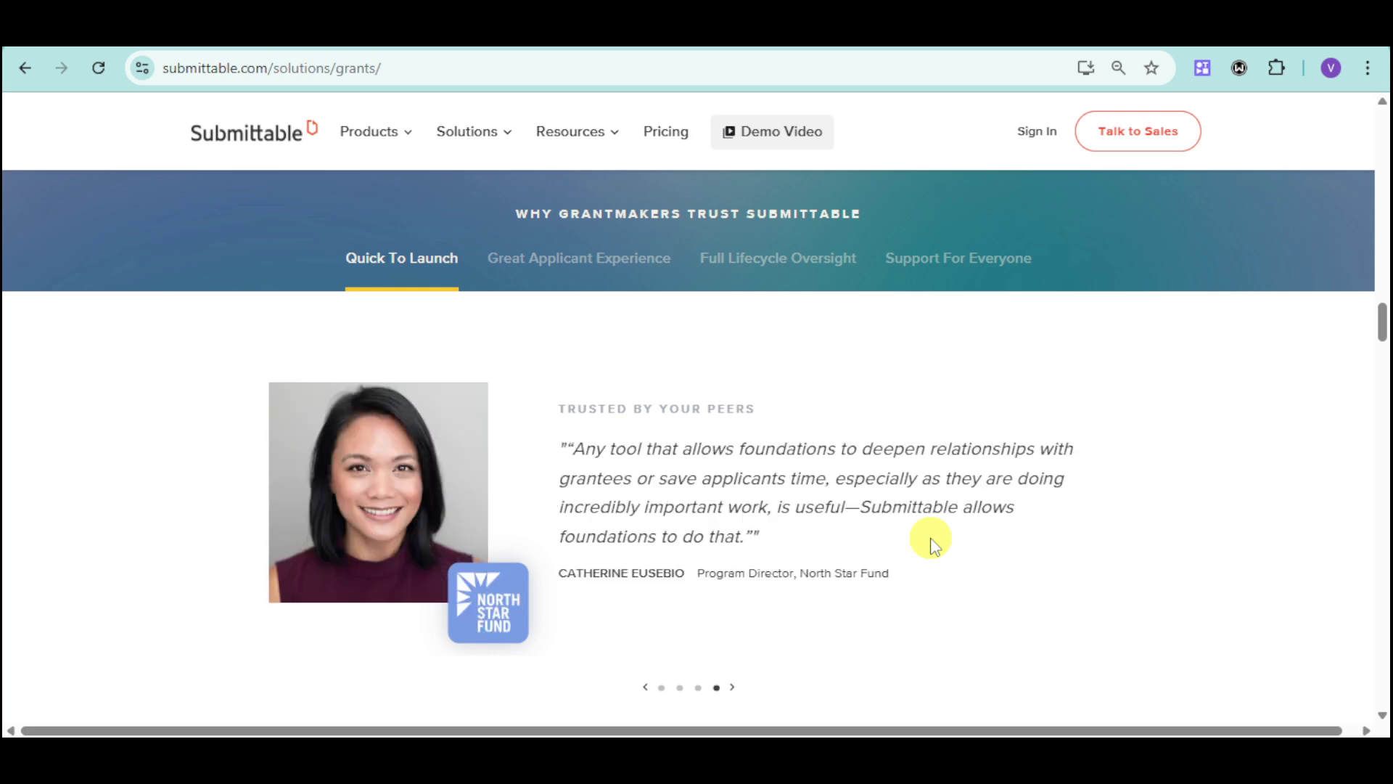
scroll(1103, 569, down, 8)
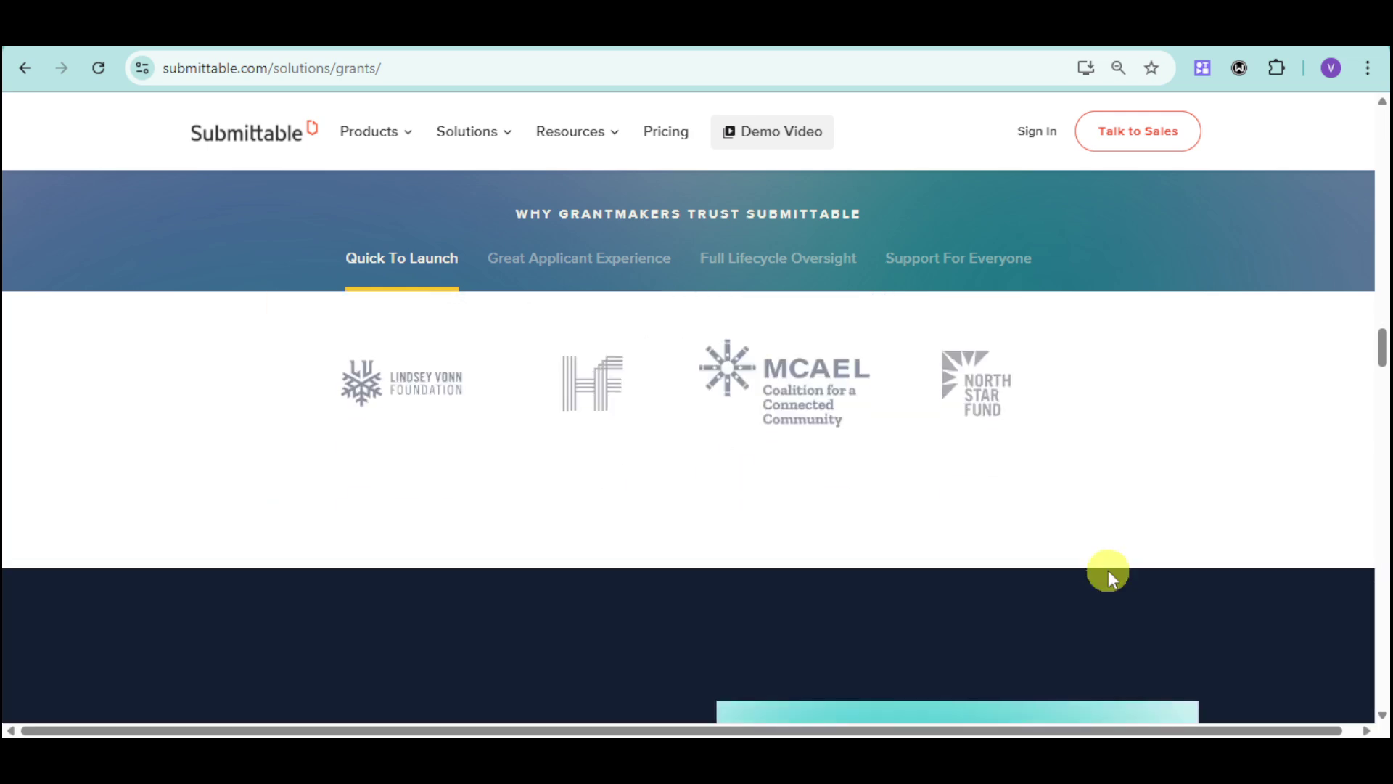
scroll(1107, 571, down, 3)
scroll(1108, 570, up, 1)
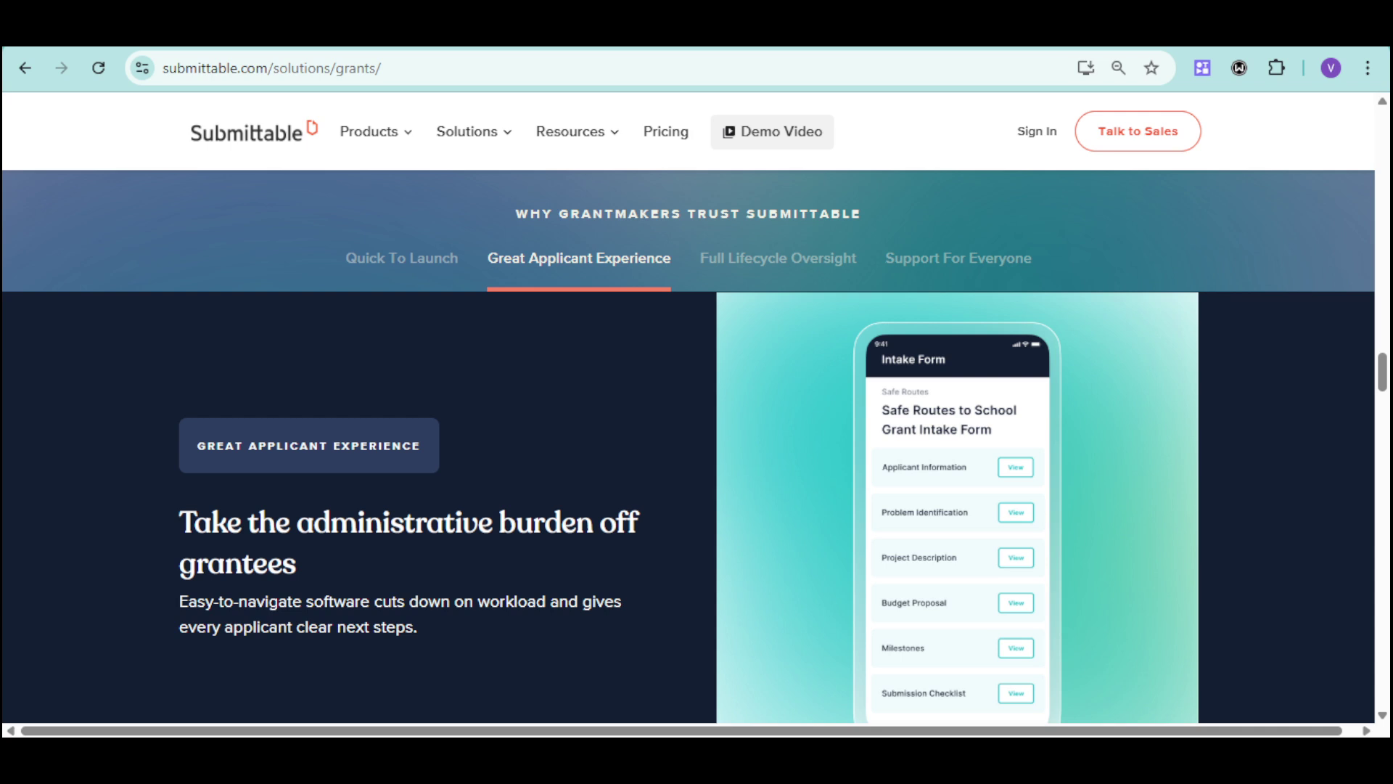
- Return to the Submittable homepage via the header logo
click(250, 136)
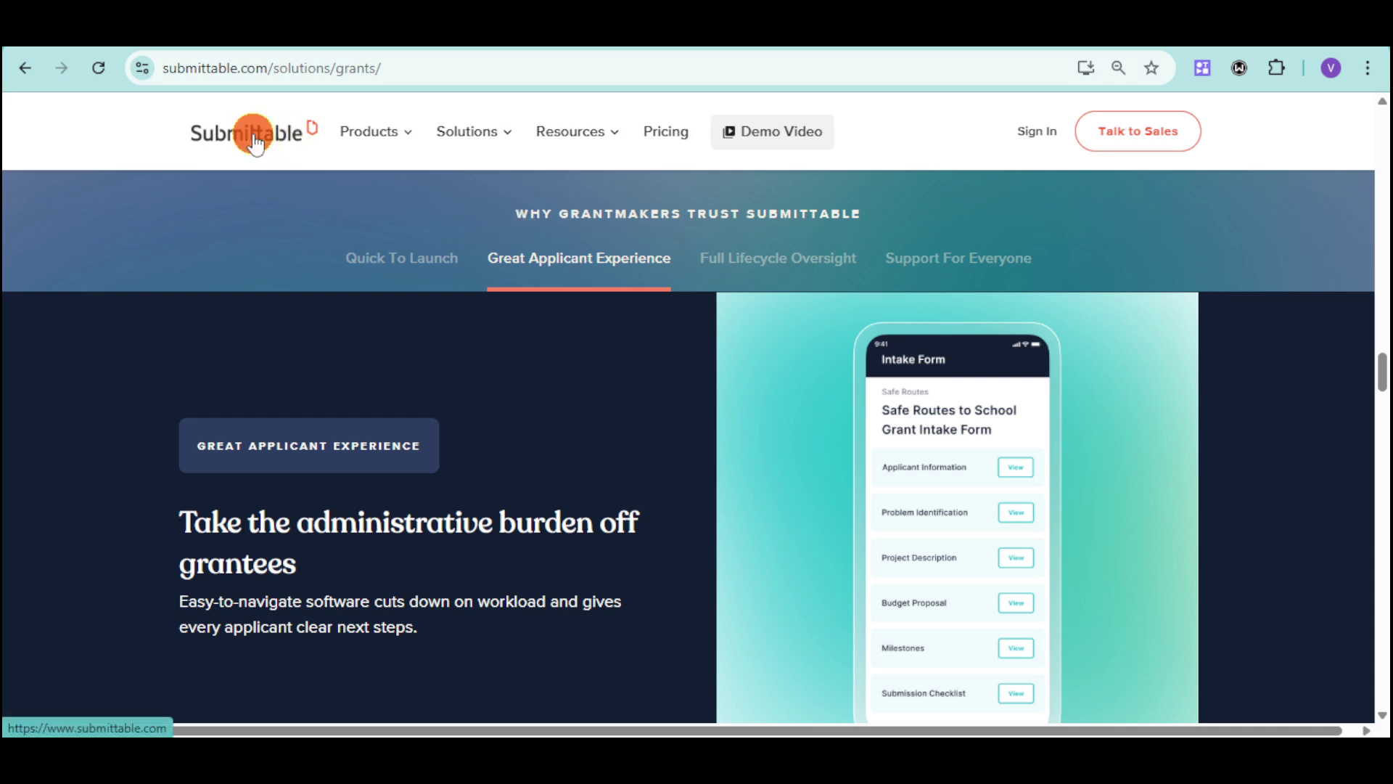